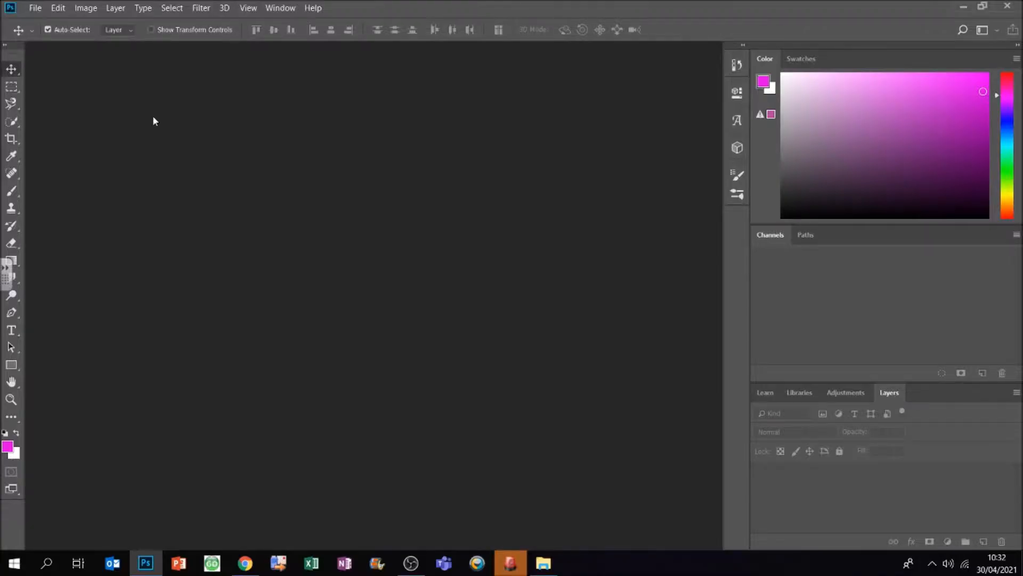
# Step: Create a new document named Type Experiment using the International Paper type at A4 size
pyautogui.click(36, 7)
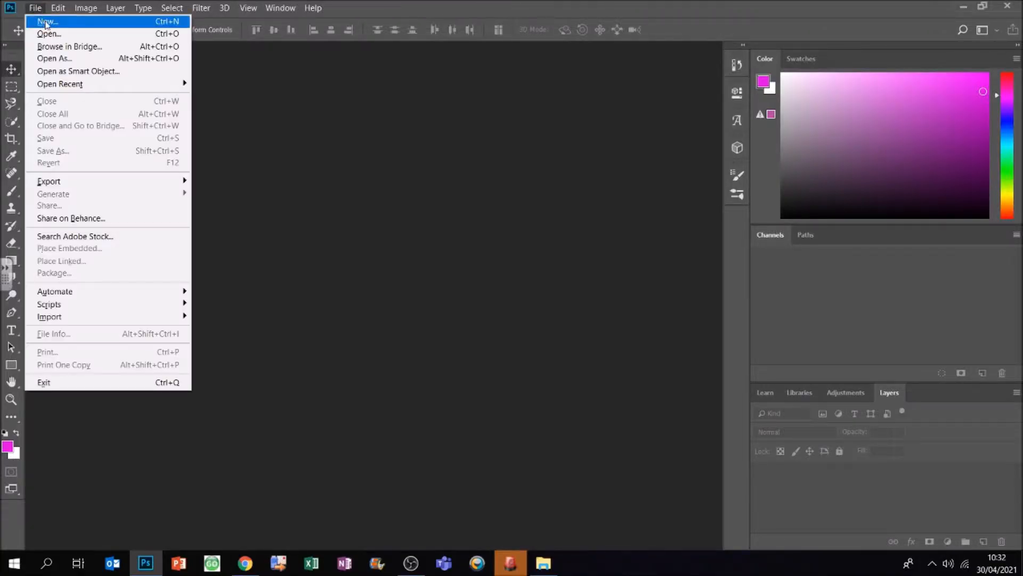
pyautogui.click(46, 23)
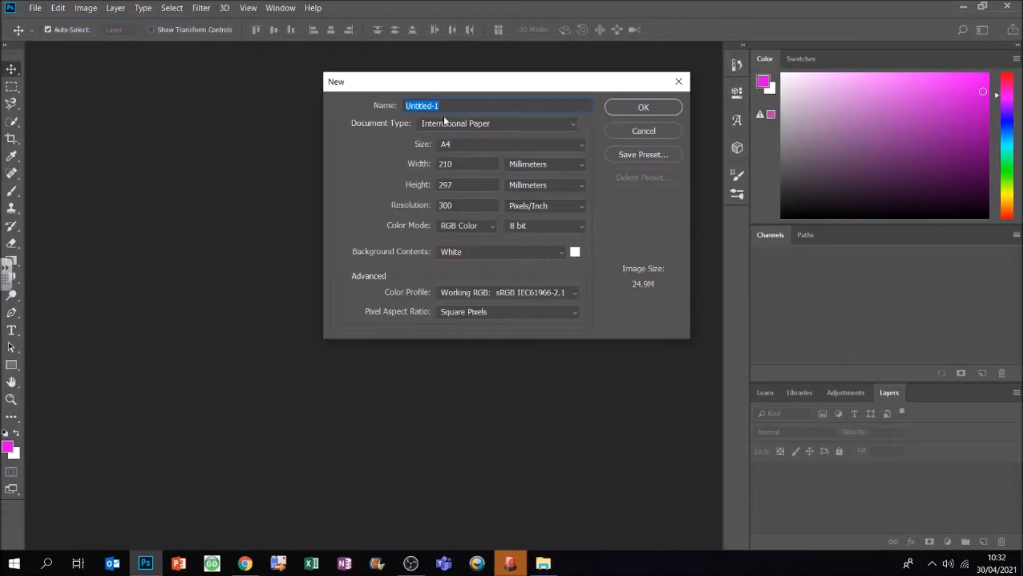
pyautogui.write('Type Experiment')
pyautogui.click(457, 123)
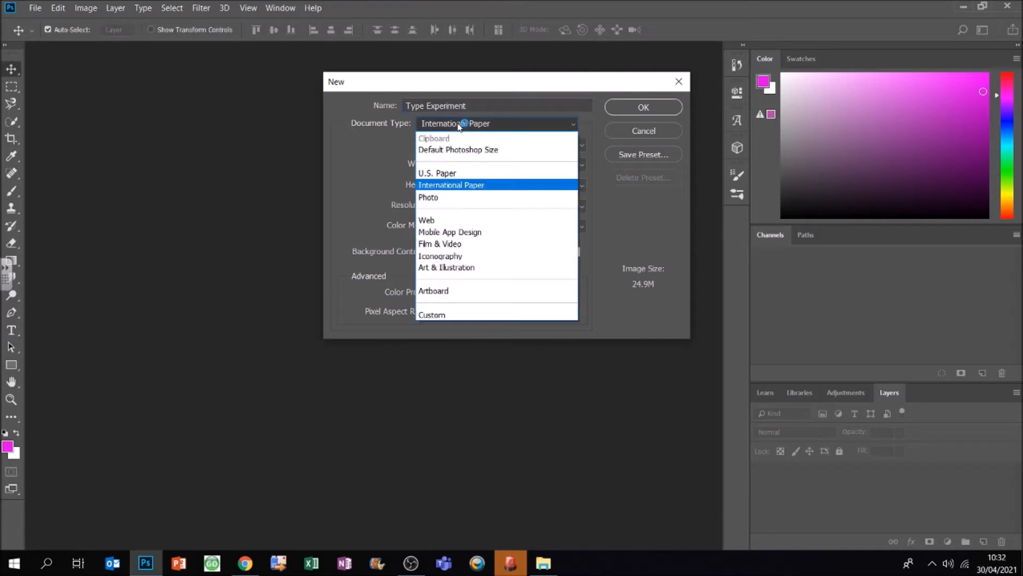
pyautogui.click(455, 184)
pyautogui.click(482, 146)
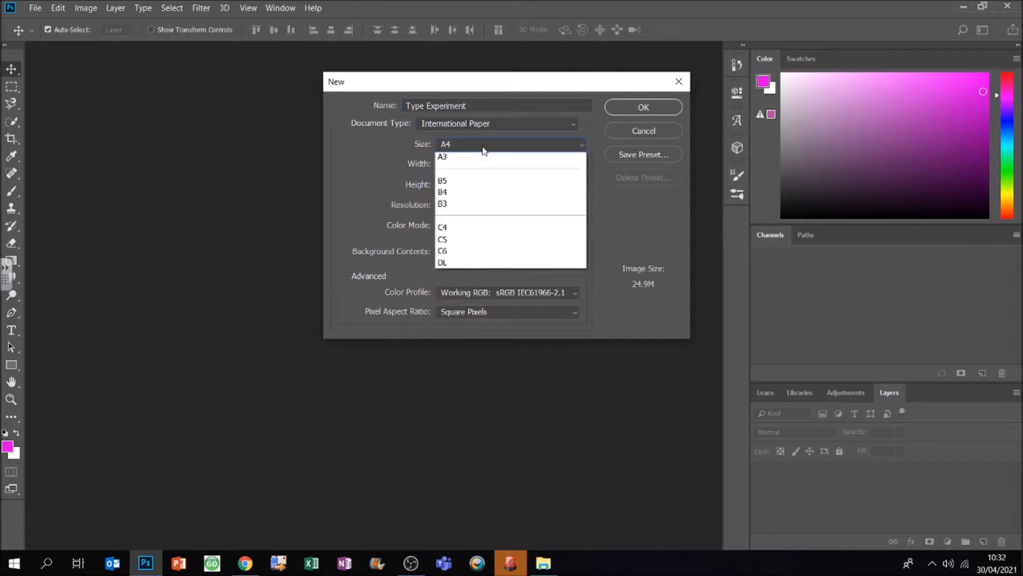
pyautogui.click(488, 161)
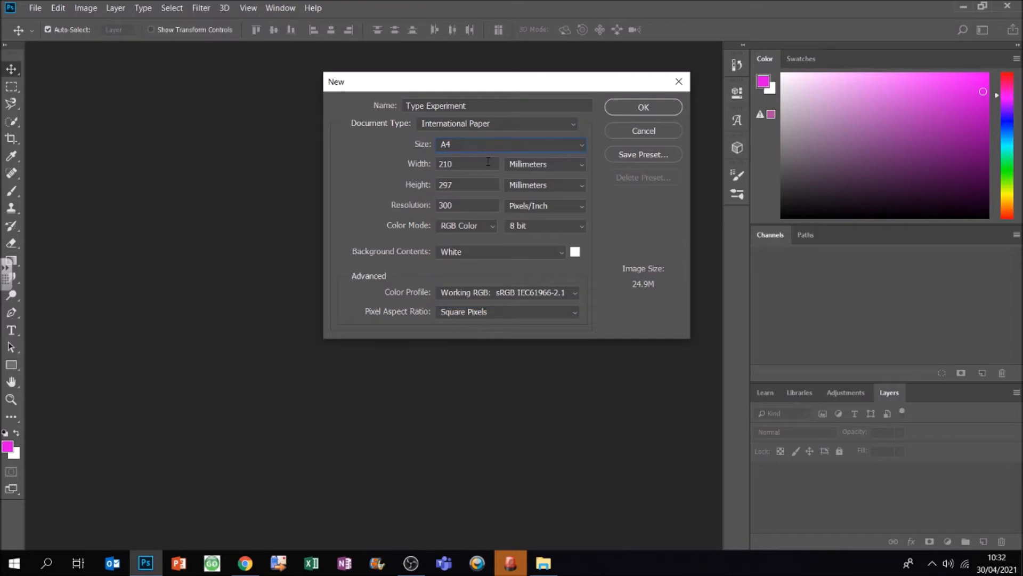
pyautogui.click(644, 107)
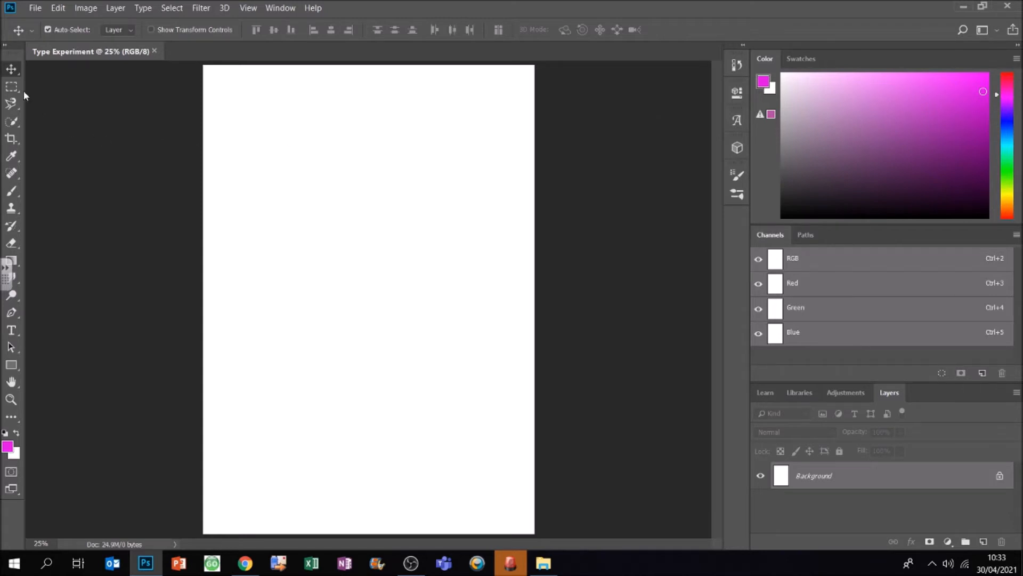
# Step: Set up the Type tool with the Cooper Black font at a size of 144 pt
pyautogui.click(11, 331)
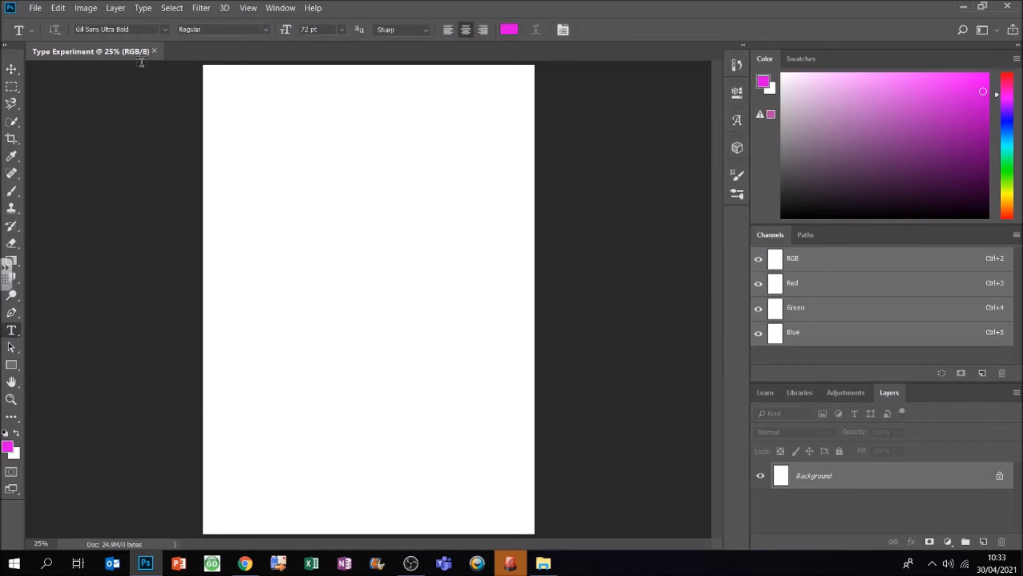
pyautogui.click(164, 29)
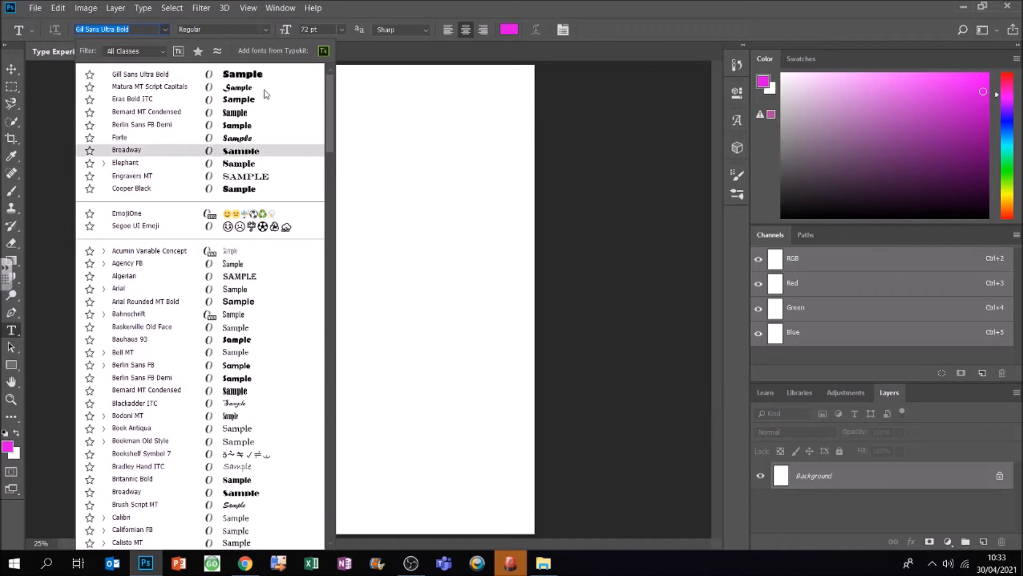
pyautogui.click(253, 193)
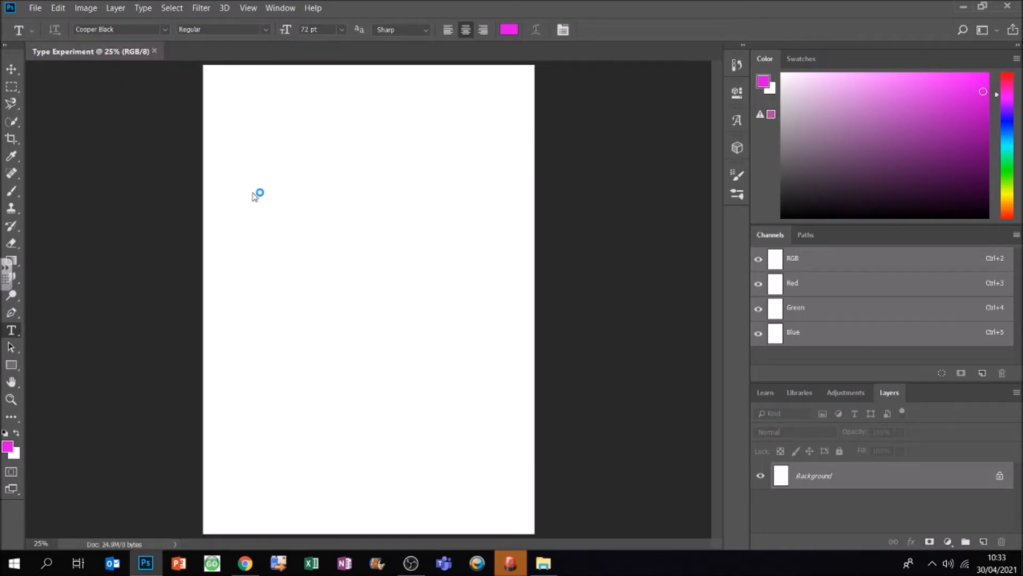
pyautogui.click(343, 29)
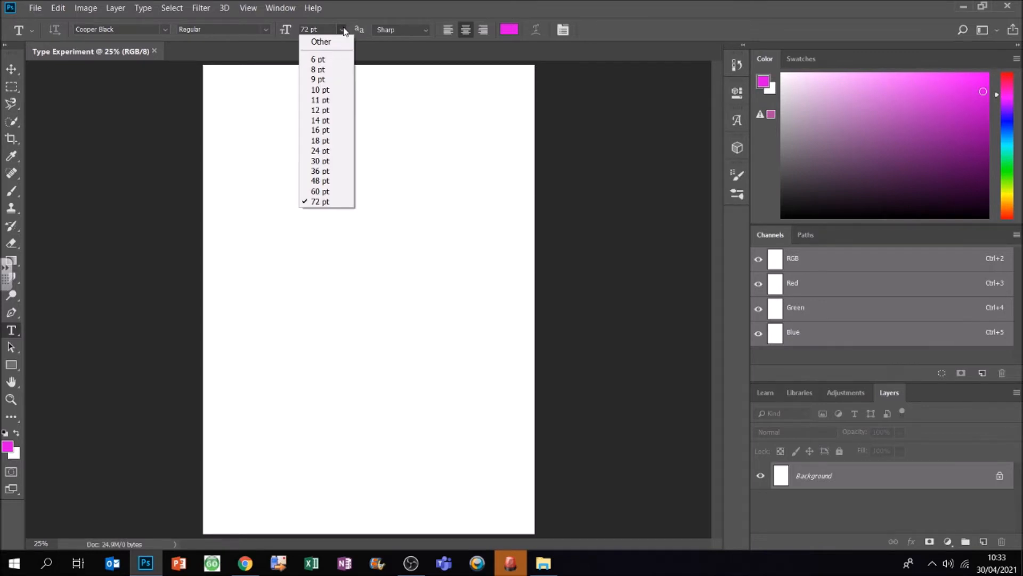
pyautogui.click(343, 30)
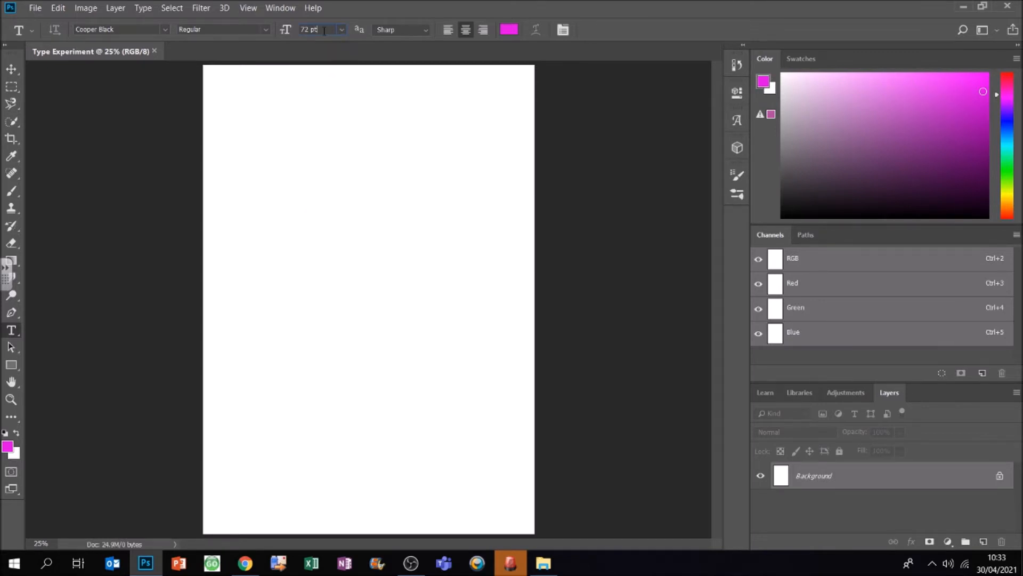
pyautogui.press('BackSpace')
pyautogui.press('BackSpace')
pyautogui.press('BackSpace')
pyautogui.press('BackSpace')
pyautogui.press('BackSpace')
pyautogui.write('144')
# Step: Choose a bright, fully saturated magenta as the text colour
pyautogui.click(509, 30)
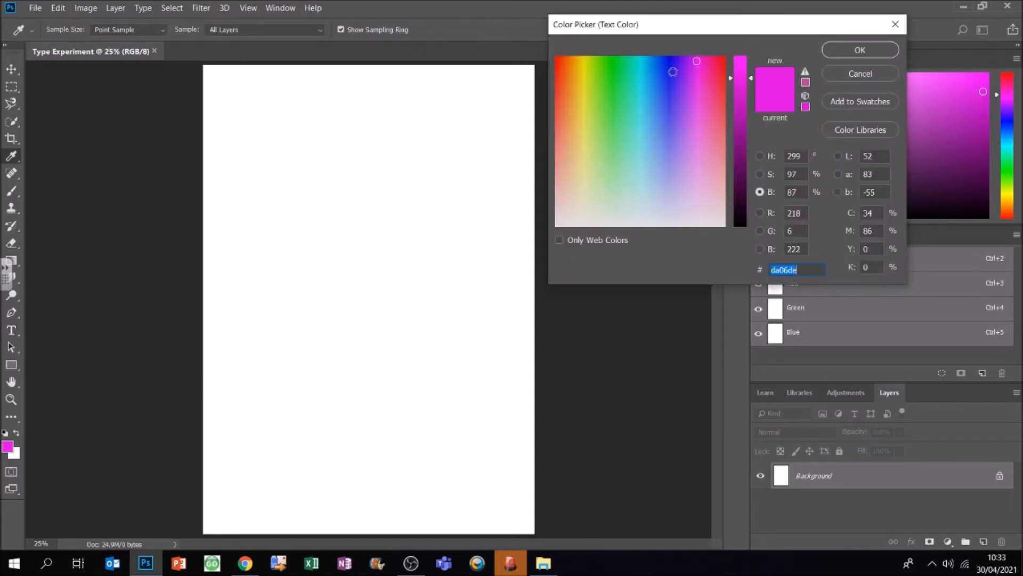
pyautogui.click(703, 106)
pyautogui.moveTo(702, 106); pyautogui.dragTo(697, 58)
pyautogui.click(864, 49)
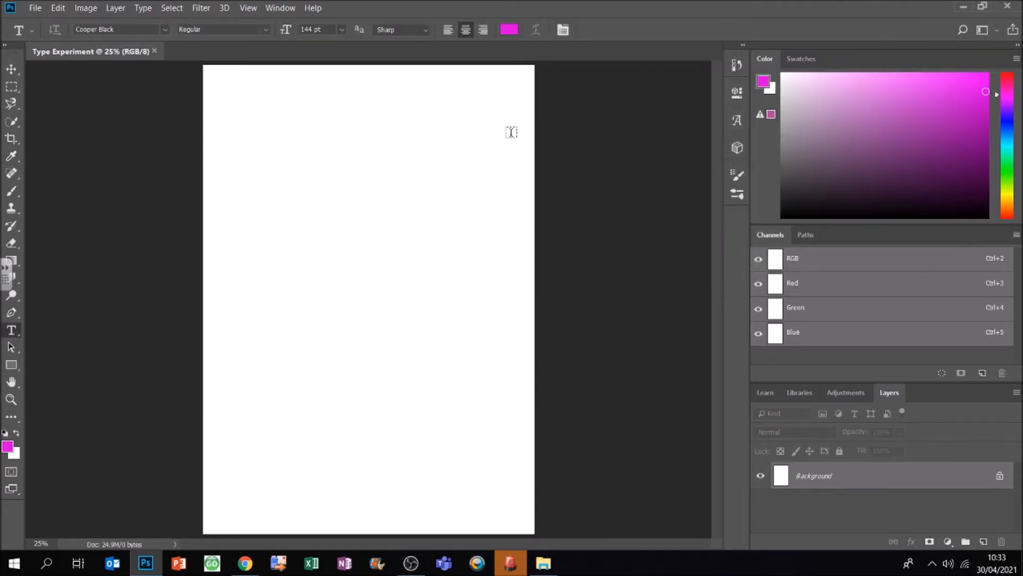
# Step: Add a text box with a capital K in the page's upper-left area and shrink the box to about 3.12 in wide
pyautogui.moveTo(214, 94); pyautogui.dragTo(385, 318)
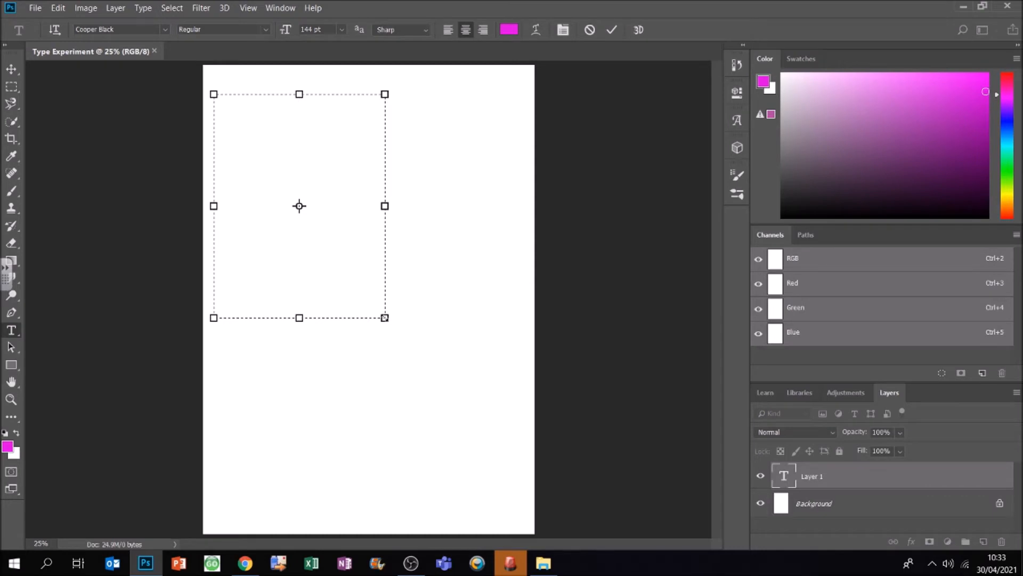
pyautogui.write('k')
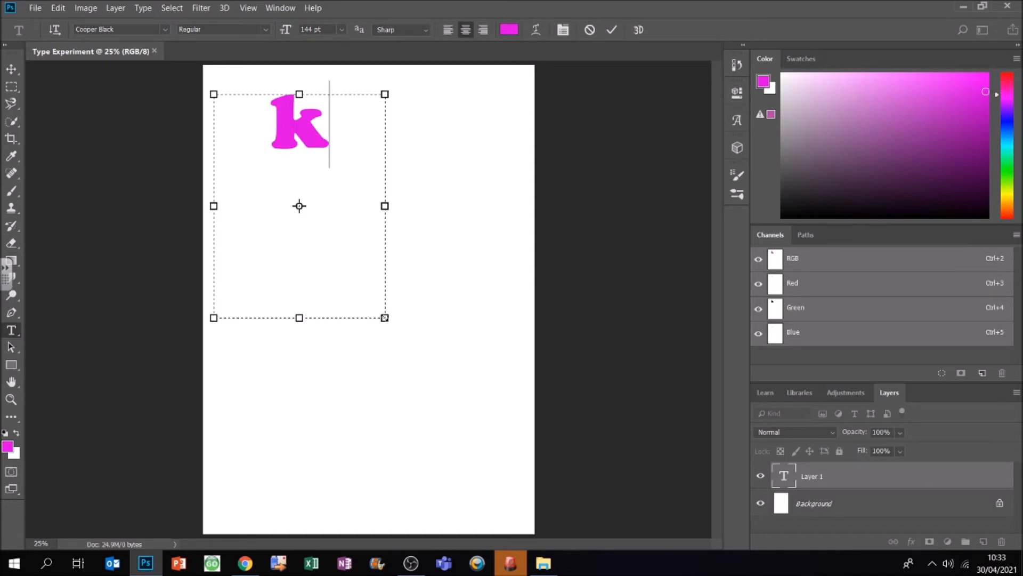
pyautogui.write('K')
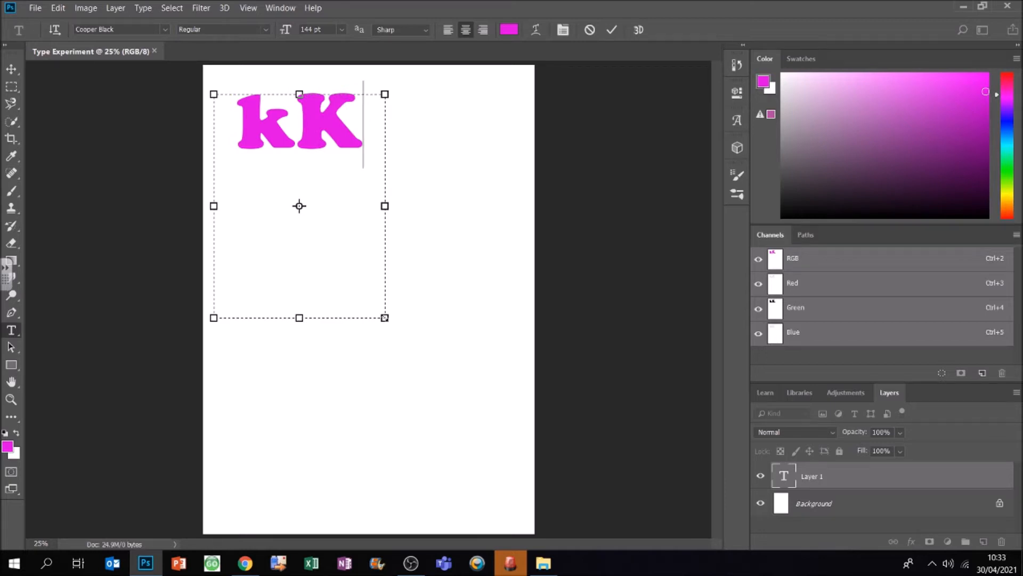
pyautogui.press('BackSpace')
pyautogui.press('BackSpace')
pyautogui.write('K')
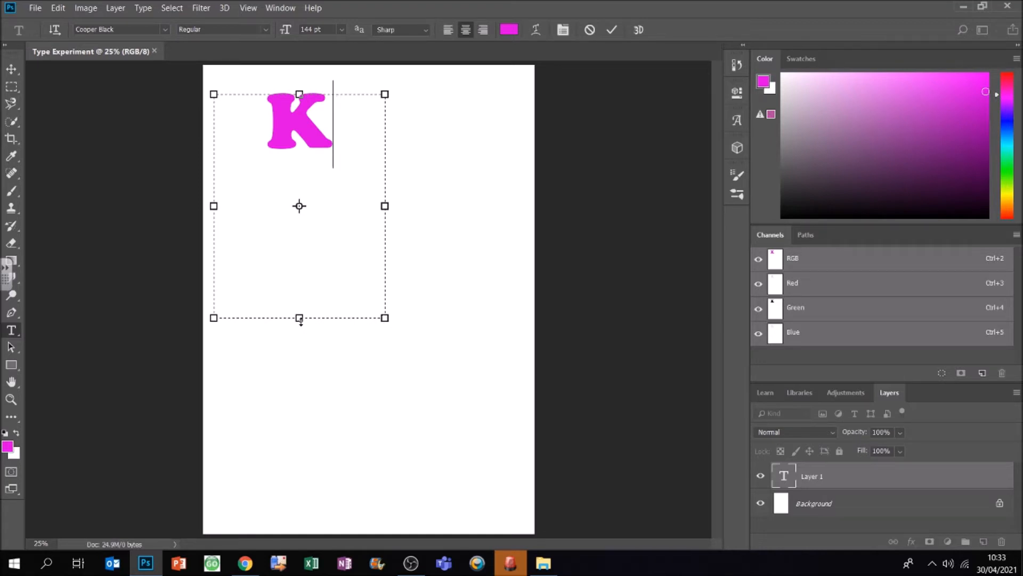
pyautogui.moveTo(301, 320); pyautogui.dragTo(300, 179)
pyautogui.moveTo(376, 137); pyautogui.dragTo(339, 137)
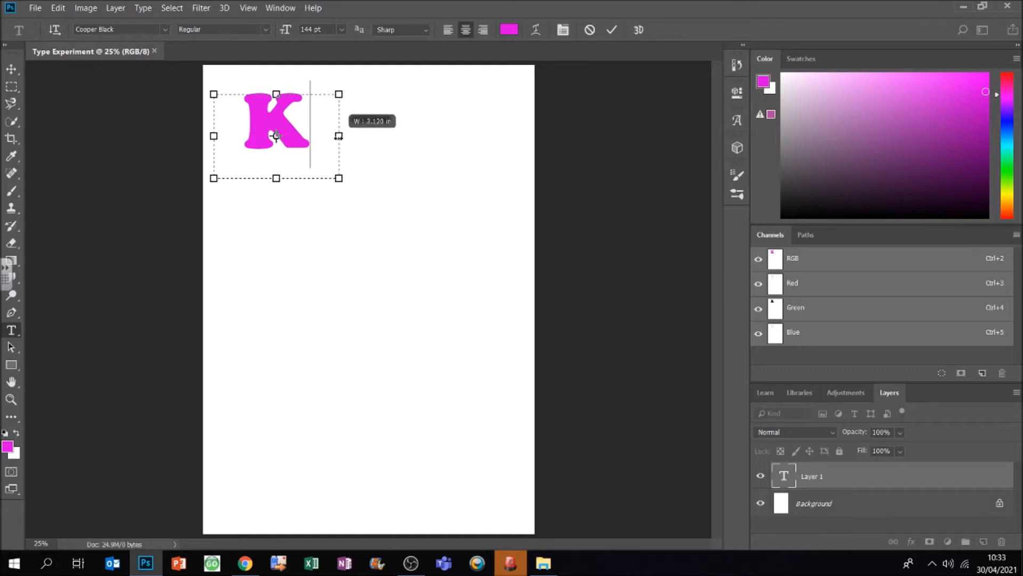
# Step: Warp the K with a horizontal Arch style at Bend -93%, Horizontal Distortion +44% and Vertical Distortion +63%
pyautogui.click(541, 30)
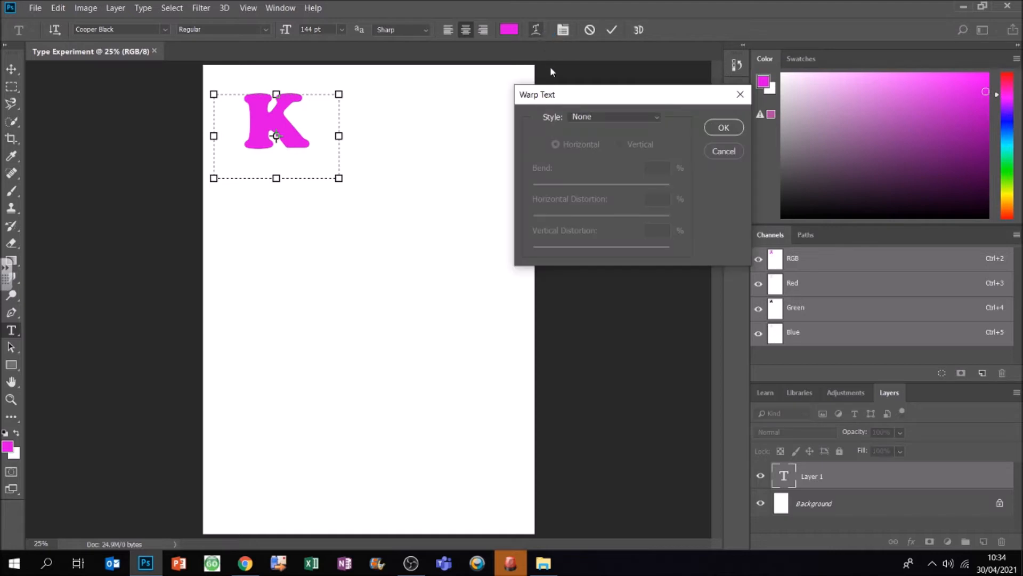
pyautogui.click(590, 115)
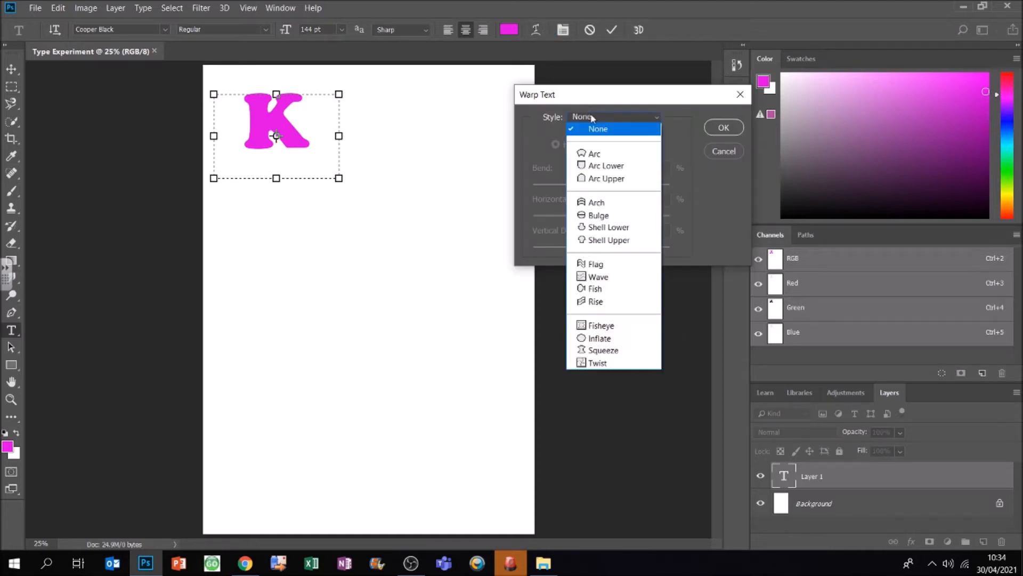
pyautogui.click(598, 202)
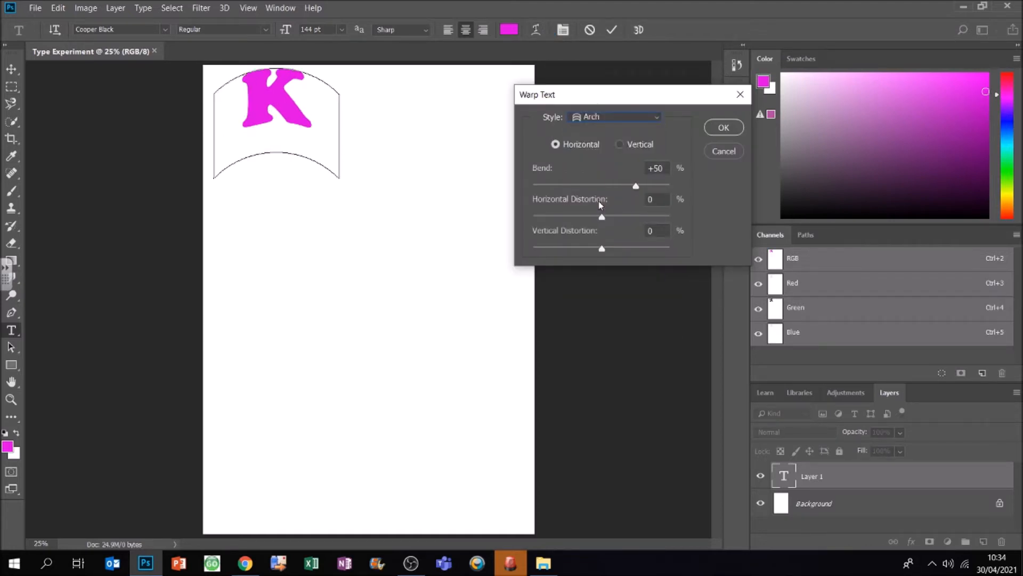
pyautogui.moveTo(635, 185); pyautogui.dragTo(569, 186)
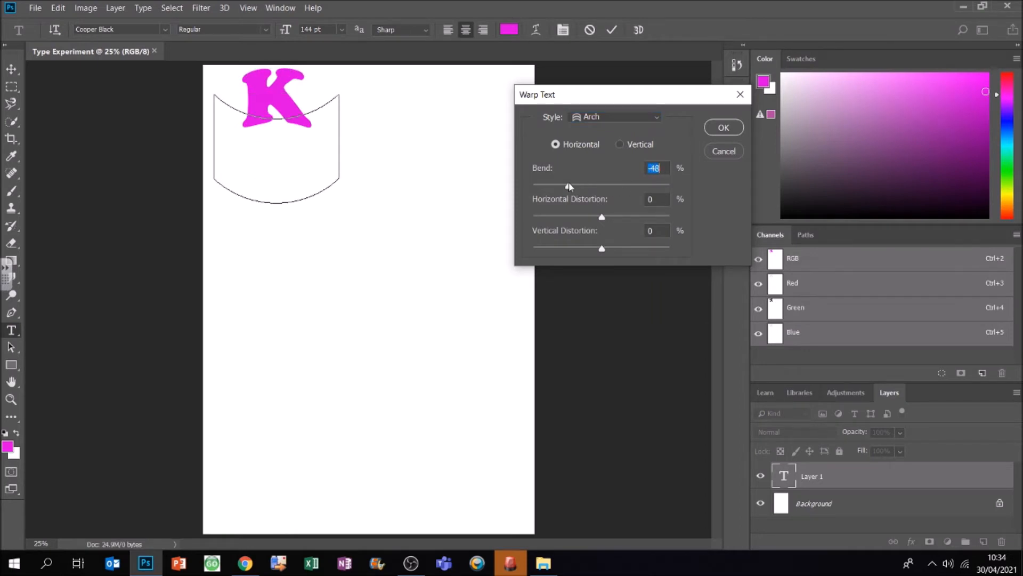
pyautogui.moveTo(601, 217); pyautogui.dragTo(644, 218)
pyautogui.moveTo(603, 249); pyautogui.dragTo(641, 252)
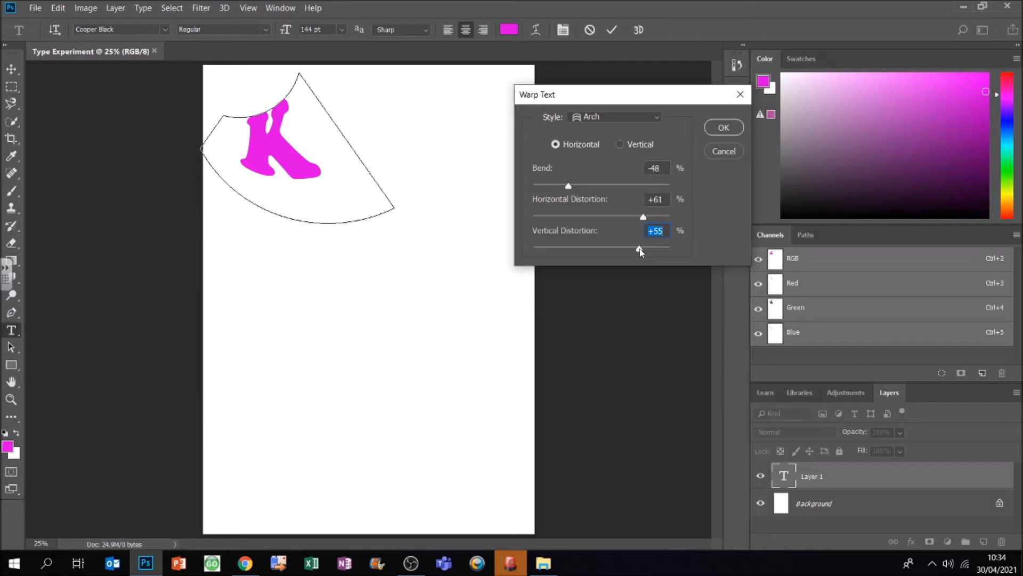
pyautogui.moveTo(641, 252); pyautogui.dragTo(640, 251)
pyautogui.moveTo(643, 217)
pyautogui.mouseDown()
pyautogui.moveTo(560, 206)
pyautogui.moveTo(560, 216)
pyautogui.moveTo(642, 227)
pyautogui.moveTo(632, 228)
pyautogui.mouseUp()
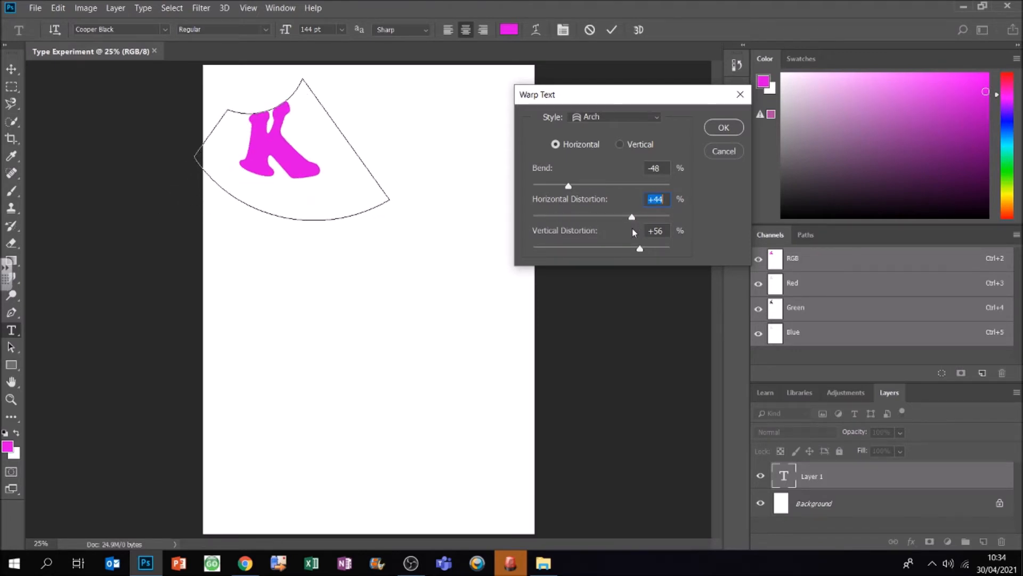
pyautogui.moveTo(569, 186); pyautogui.dragTo(539, 190)
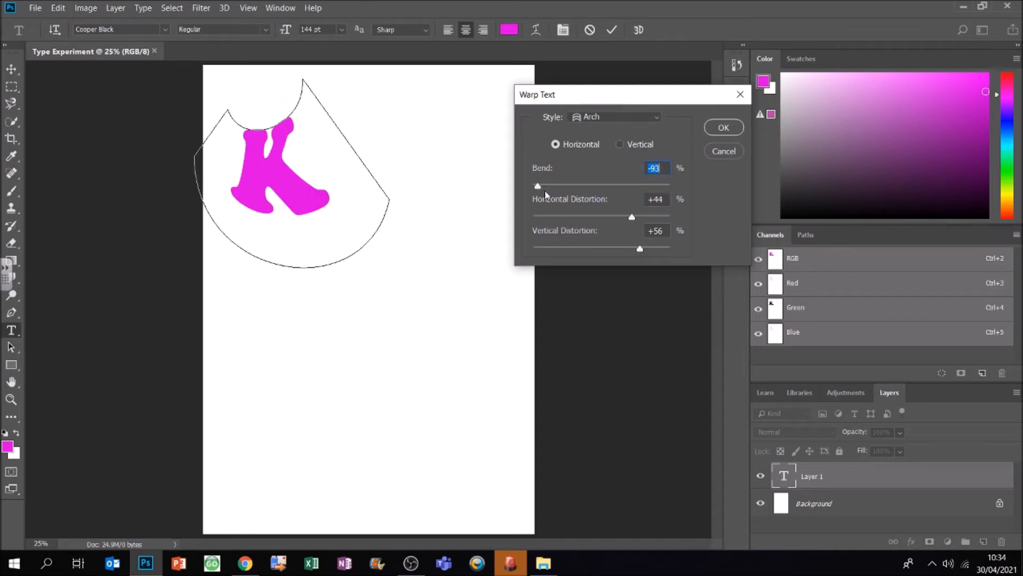
pyautogui.moveTo(639, 250); pyautogui.dragTo(645, 252)
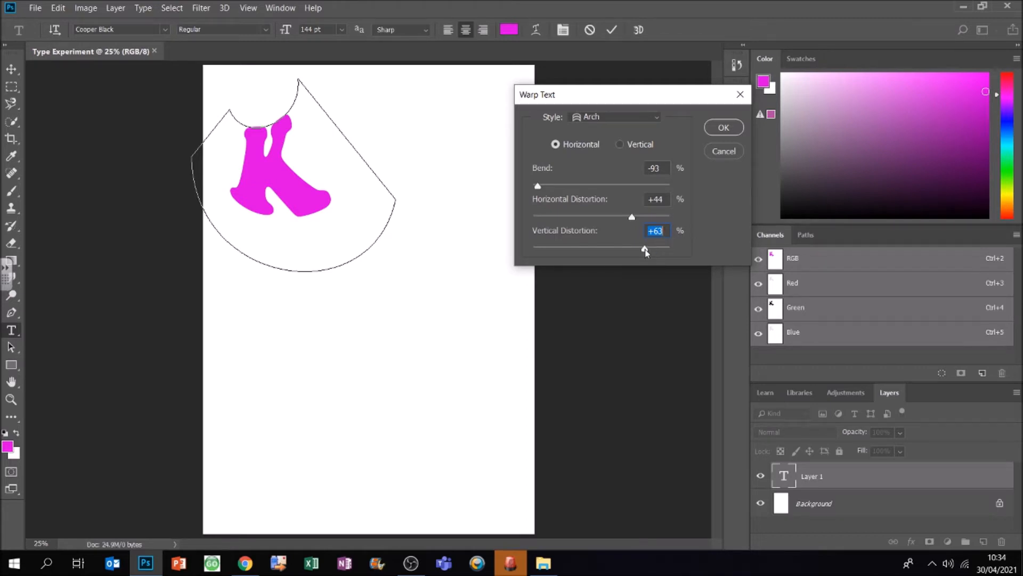
pyautogui.click(724, 128)
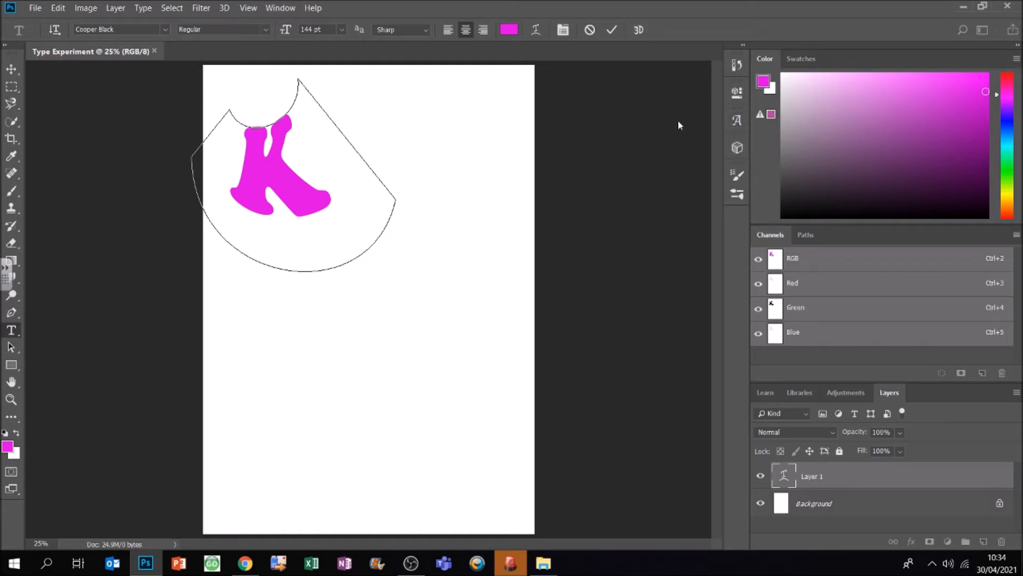
# Step: Convert the warped K to a 3D layer without switching workspace, and scale, rotate and shift it within the page's upper-left area
pyautogui.click(640, 30)
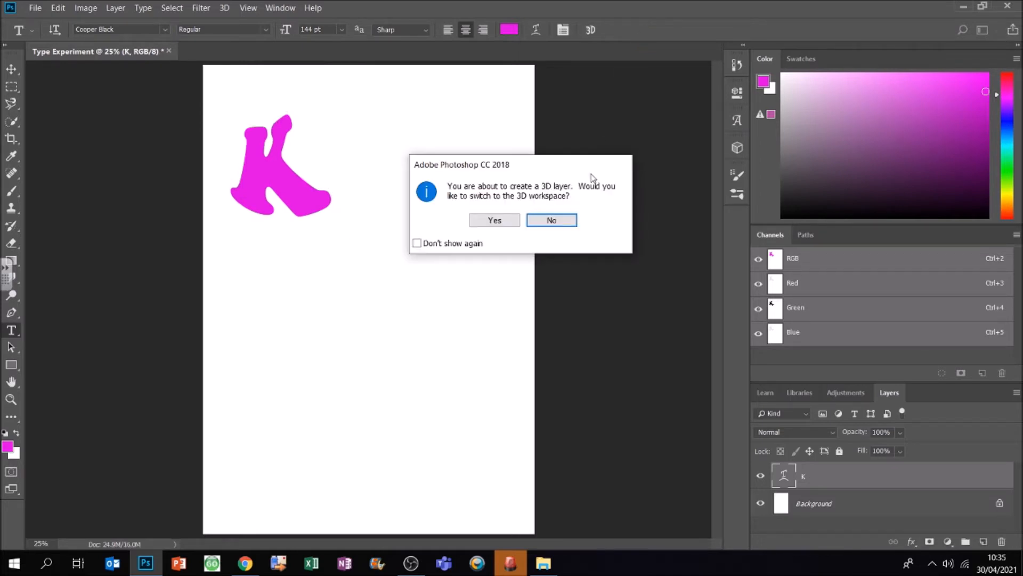
pyautogui.click(553, 222)
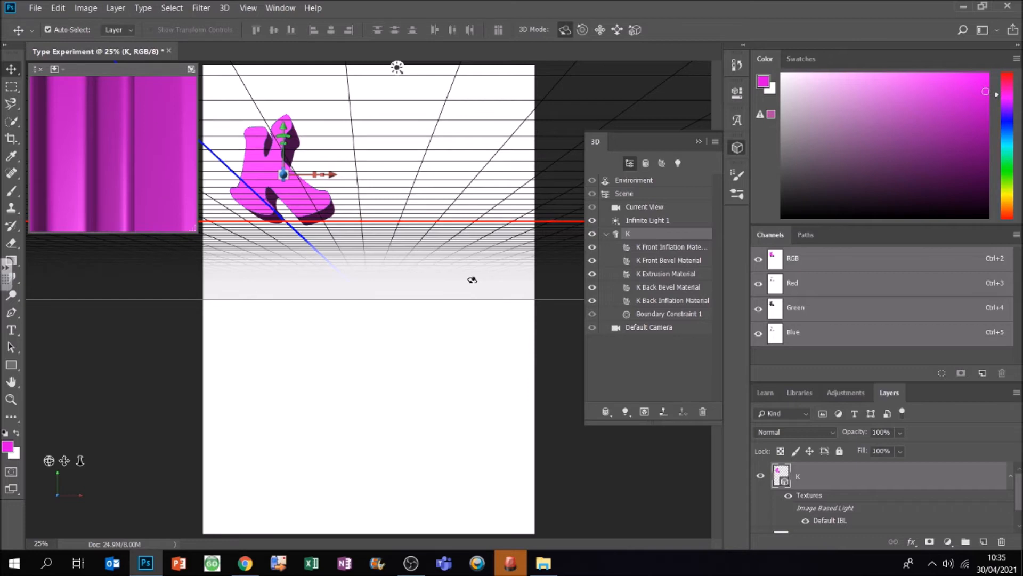
pyautogui.moveTo(317, 175); pyautogui.dragTo(333, 176)
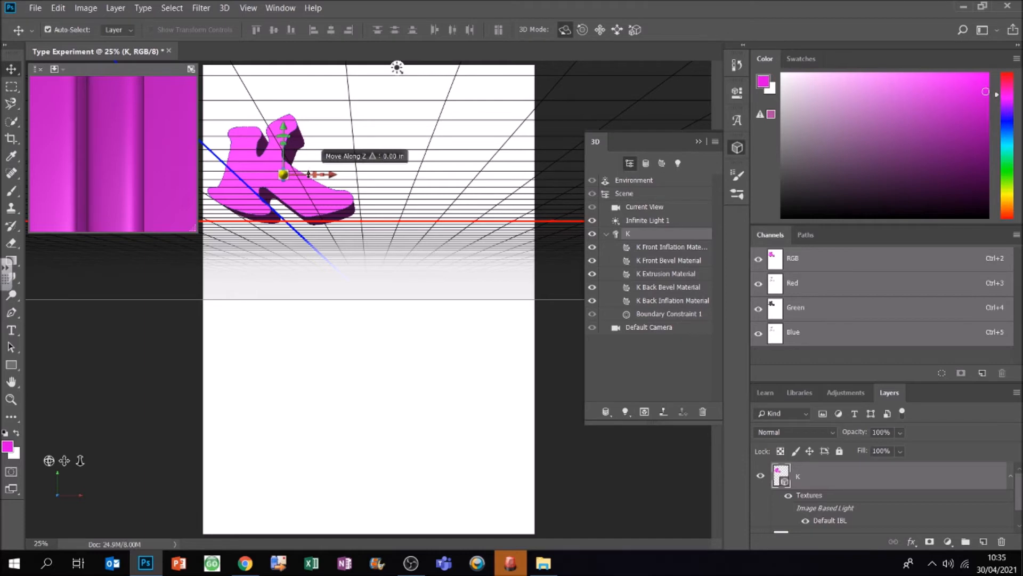
pyautogui.moveTo(256, 167)
pyautogui.mouseDown()
pyautogui.moveTo(525, 151)
pyautogui.moveTo(374, 163)
pyautogui.moveTo(310, 142)
pyautogui.moveTo(245, 166)
pyautogui.mouseUp()
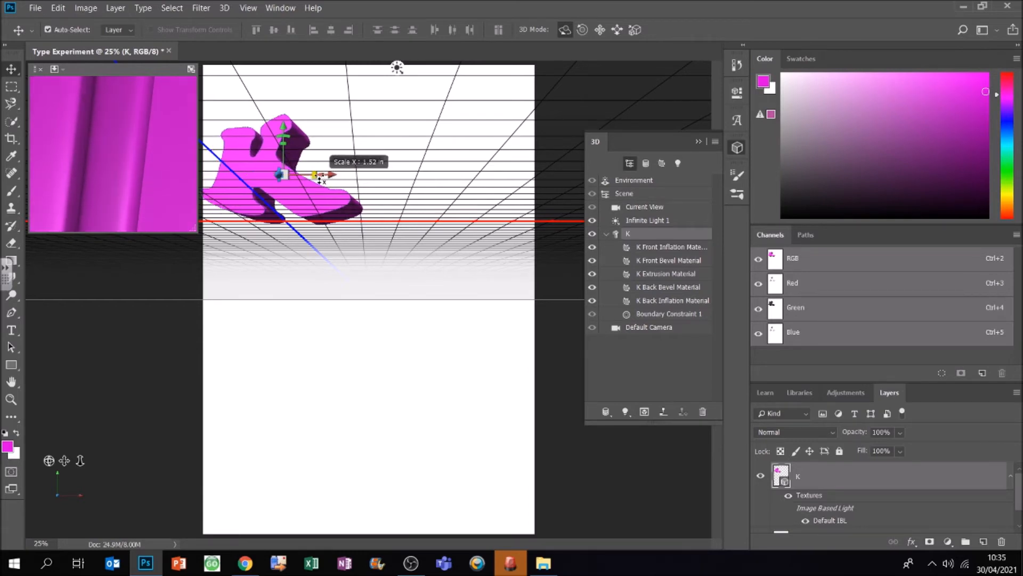
pyautogui.moveTo(331, 174); pyautogui.dragTo(363, 173)
pyautogui.moveTo(317, 128)
pyautogui.mouseDown()
pyautogui.moveTo(318, 155)
pyautogui.moveTo(314, 126)
pyautogui.mouseUp()
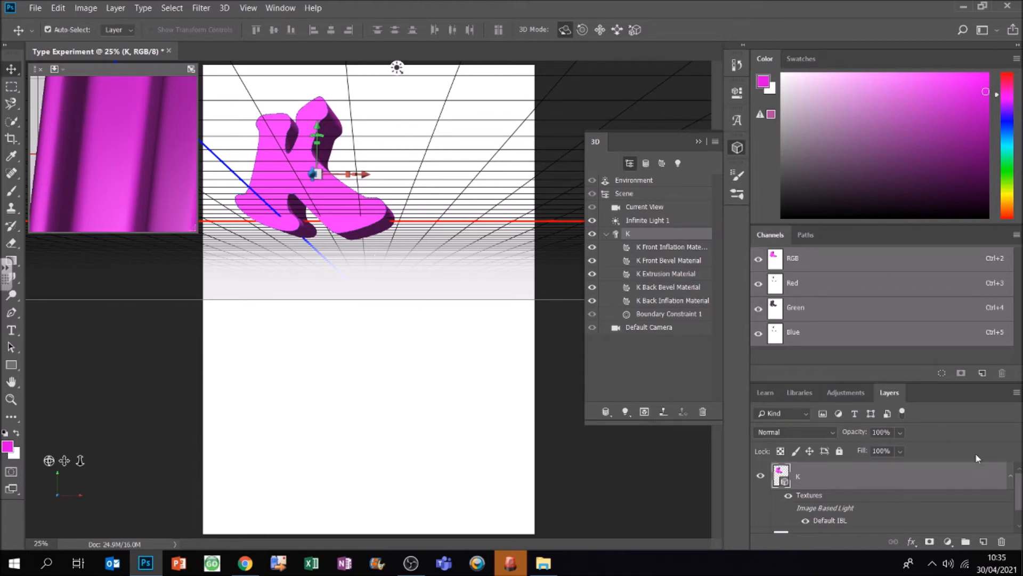
# Step: With the Background layer active, draw a new text box right of the 3D K and set its font to Eras Bold ITC
pyautogui.moveTo(1019, 491); pyautogui.dragTo(1019, 506)
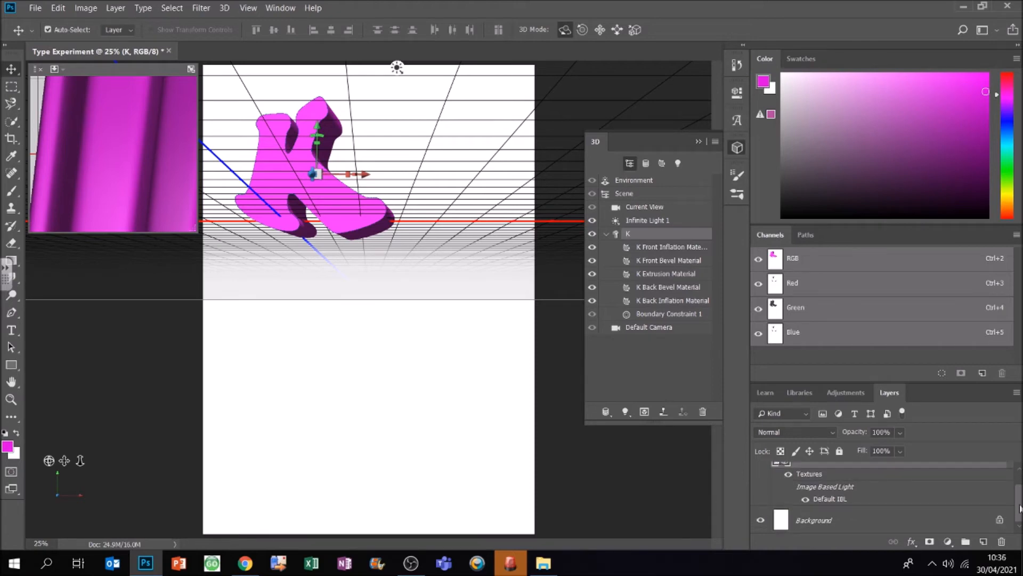
pyautogui.click(828, 521)
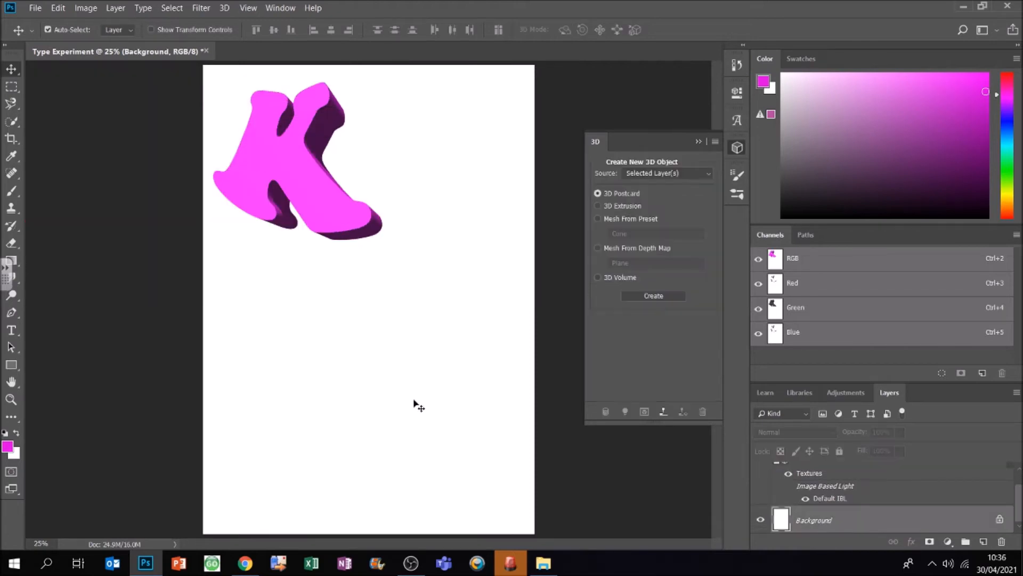
pyautogui.click(12, 330)
pyautogui.moveTo(373, 95); pyautogui.dragTo(526, 248)
pyautogui.click(166, 29)
pyautogui.click(122, 112)
# Step: Set the text colour to teal 03deb2 and enter a capital P in the new text box
pyautogui.click(509, 29)
pyautogui.click(635, 58)
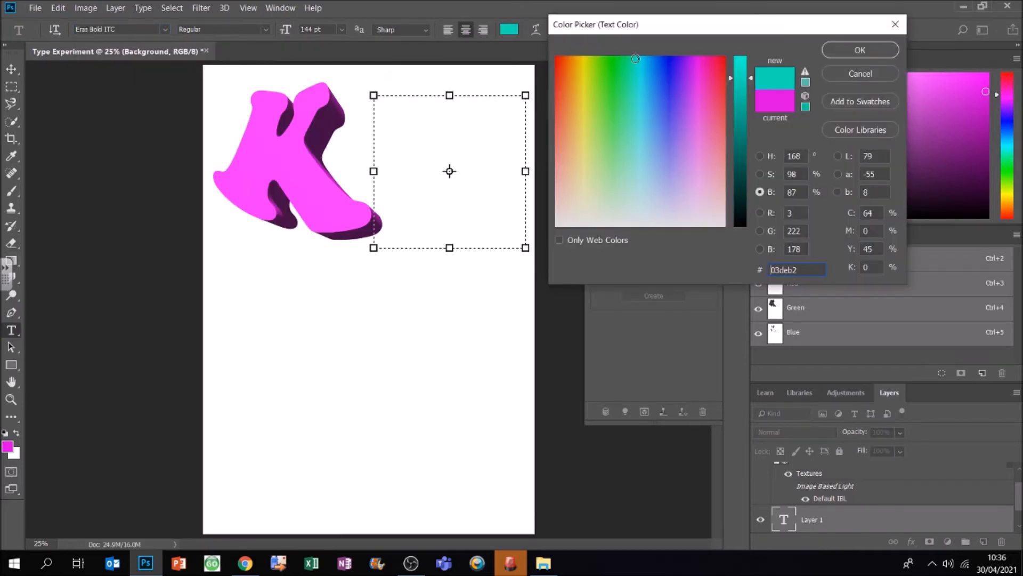
pyautogui.click(860, 50)
pyautogui.write('P')
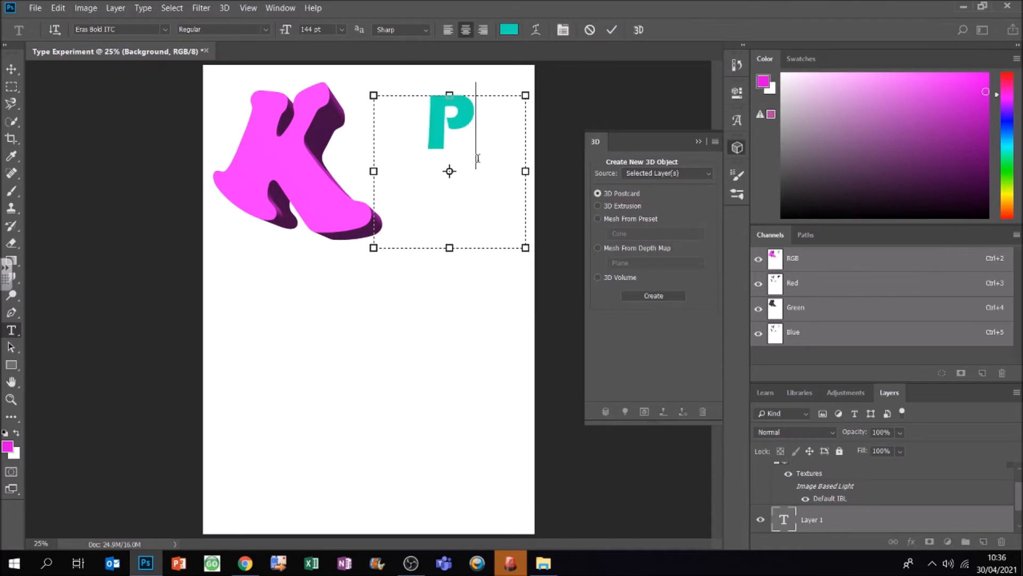
# Step: Warp the P with a horizontal Rise style at Bend +22%, Horizontal Distortion +64% and Vertical Distortion -41%
pyautogui.click(535, 30)
pyautogui.click(614, 116)
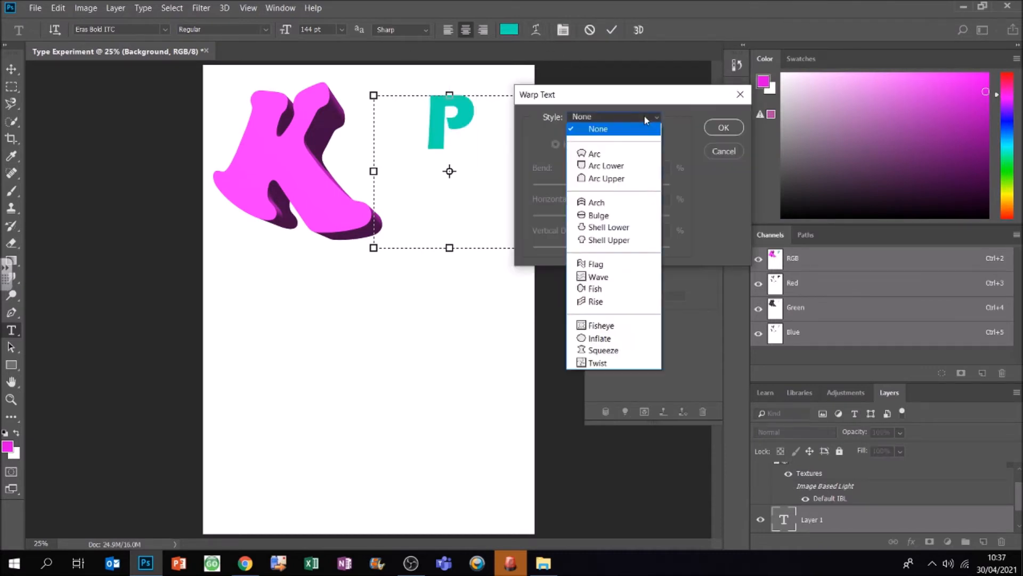
pyautogui.click(632, 303)
pyautogui.moveTo(641, 187); pyautogui.dragTo(646, 217)
pyautogui.moveTo(603, 248); pyautogui.dragTo(574, 248)
pyautogui.moveTo(634, 187)
pyautogui.mouseDown()
pyautogui.moveTo(606, 185)
pyautogui.moveTo(617, 187)
pyautogui.mouseUp()
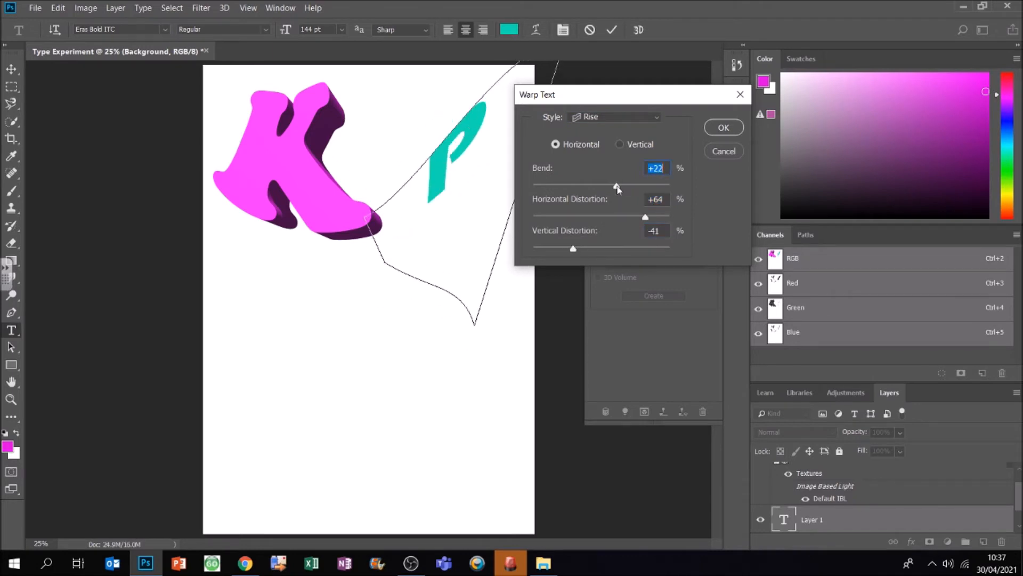
pyautogui.click(724, 128)
# Step: Convert the warped P to a 3D layer without switching workspace, and enlarge and angle it in the page's upper-right area
pyautogui.click(638, 29)
pyautogui.click(549, 219)
pyautogui.moveTo(452, 122); pyautogui.dragTo(524, 103)
# Step: With the Background layer active, draw a text box below the 3D K and set its font to Broadway
pyautogui.scroll(-2, 1021, 519)
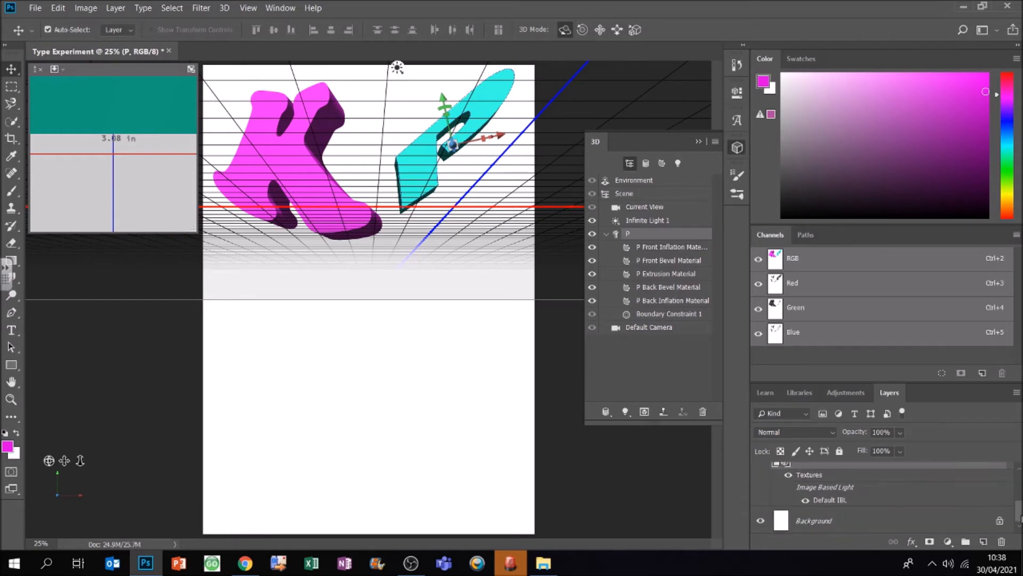
pyautogui.click(909, 522)
pyautogui.press('t')
pyautogui.moveTo(219, 286); pyautogui.dragTo(363, 472)
pyautogui.click(164, 30)
pyautogui.click(260, 495)
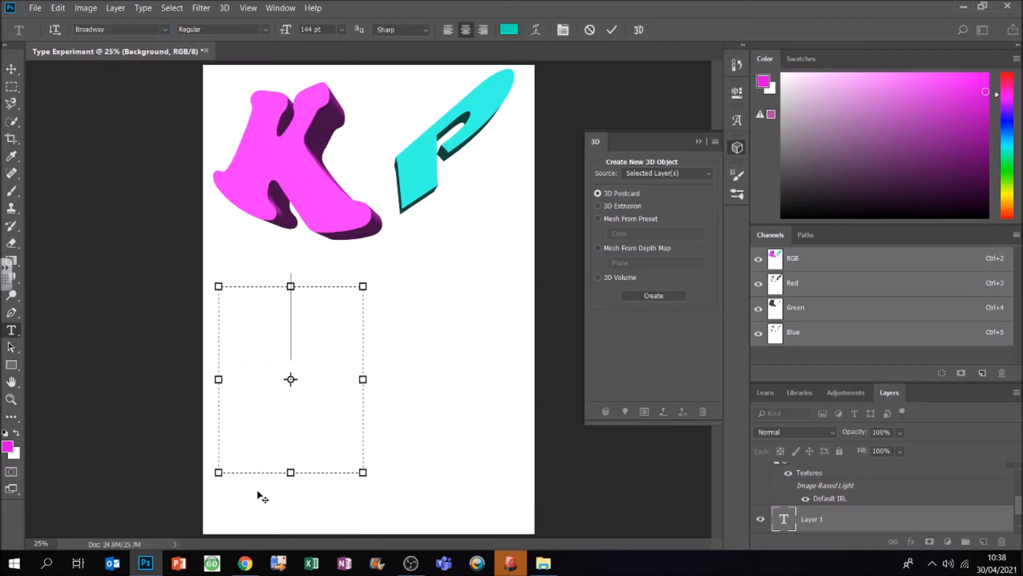
# Step: Enter a coral-red capital R in the text box below the K and shrink the box around it
pyautogui.click(1006, 74)
pyautogui.click(949, 79)
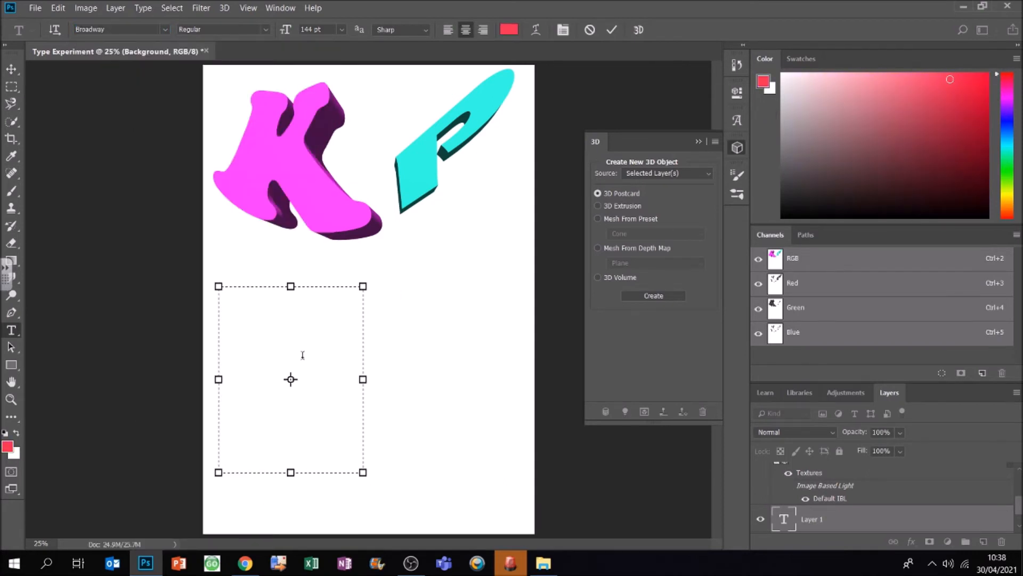
pyautogui.write('R')
# Step: Warp the R with a horizontal Squeeze style at Bend +100%, Horizontal Distortion +27% and Vertical Distortion -15%
pyautogui.click(535, 29)
pyautogui.click(615, 117)
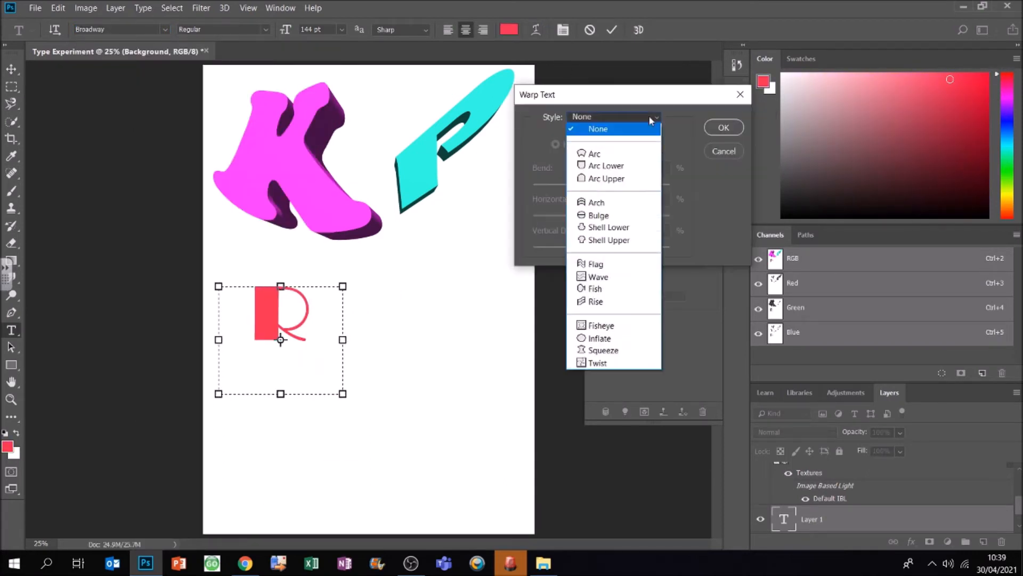
pyautogui.click(626, 352)
pyautogui.moveTo(636, 185); pyautogui.dragTo(652, 186)
pyautogui.moveTo(602, 217); pyautogui.dragTo(647, 217)
pyautogui.moveTo(601, 248); pyautogui.dragTo(591, 248)
pyautogui.moveTo(648, 216); pyautogui.dragTo(619, 217)
pyautogui.moveTo(651, 186); pyautogui.dragTo(674, 196)
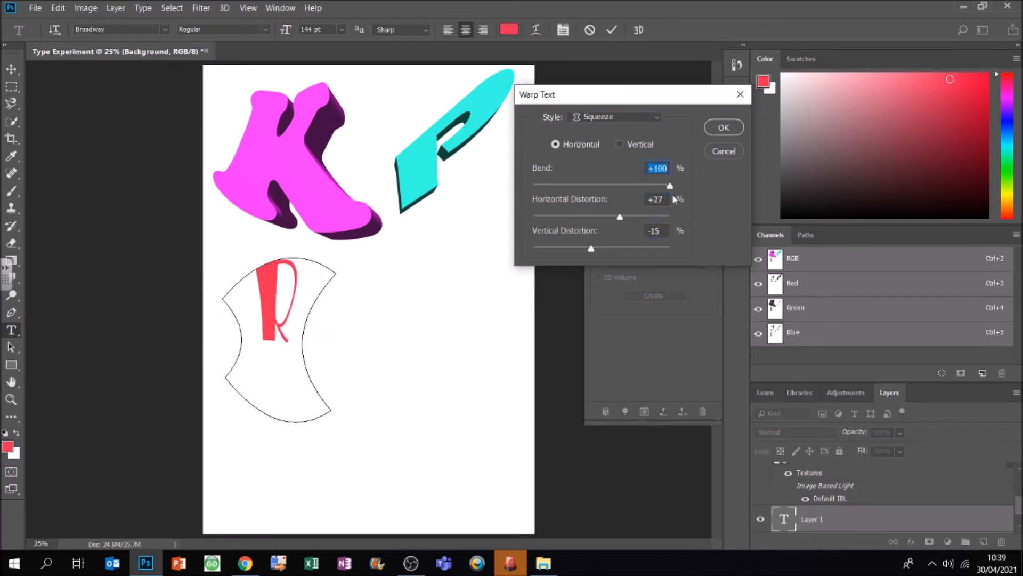
pyautogui.click(724, 127)
# Step: Convert the warped R to a 3D layer without switching workspace, and scale, rotate and shift it below the K
pyautogui.click(653, 295)
pyautogui.click(554, 220)
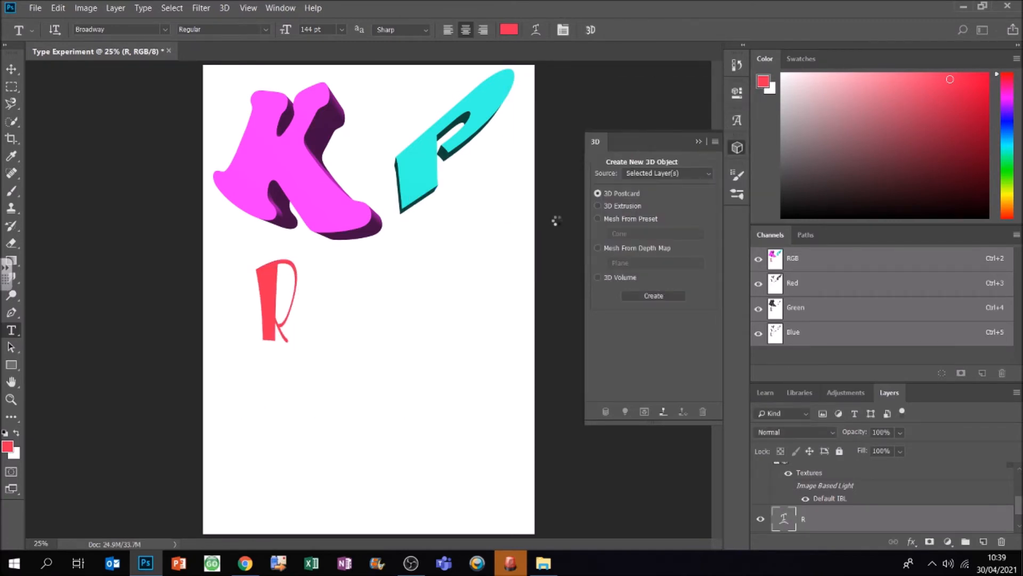
pyautogui.moveTo(348, 303); pyautogui.dragTo(326, 319)
pyautogui.moveTo(262, 271); pyautogui.dragTo(264, 304)
pyautogui.moveTo(312, 353); pyautogui.dragTo(336, 353)
pyautogui.moveTo(317, 353)
pyautogui.mouseDown()
pyautogui.moveTo(342, 353)
pyautogui.moveTo(331, 352)
pyautogui.mouseUp()
pyautogui.moveTo(287, 314)
pyautogui.mouseDown()
pyautogui.moveTo(290, 329)
pyautogui.moveTo(288, 311)
pyautogui.mouseUp()
pyautogui.click(285, 318)
pyautogui.click(285, 317)
pyautogui.moveTo(319, 354)
pyautogui.mouseDown()
pyautogui.moveTo(308, 354)
pyautogui.moveTo(329, 352)
pyautogui.mouseUp()
pyautogui.moveTo(289, 320); pyautogui.dragTo(298, 308)
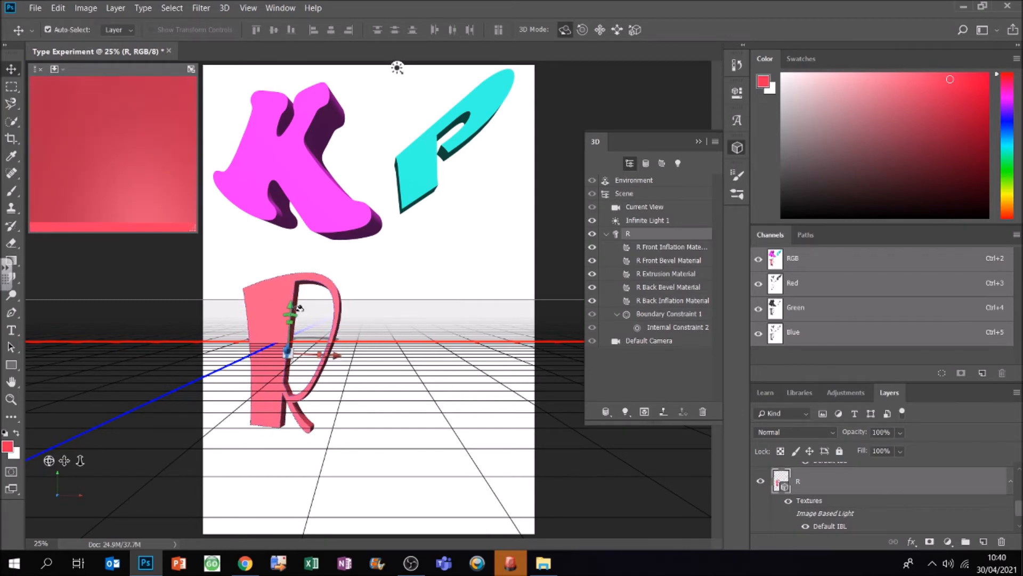
# Step: With the Background layer active, draw a text box right of the 3D R and set its font to Elephant
pyautogui.scroll(-2, 866, 512)
pyautogui.click(866, 525)
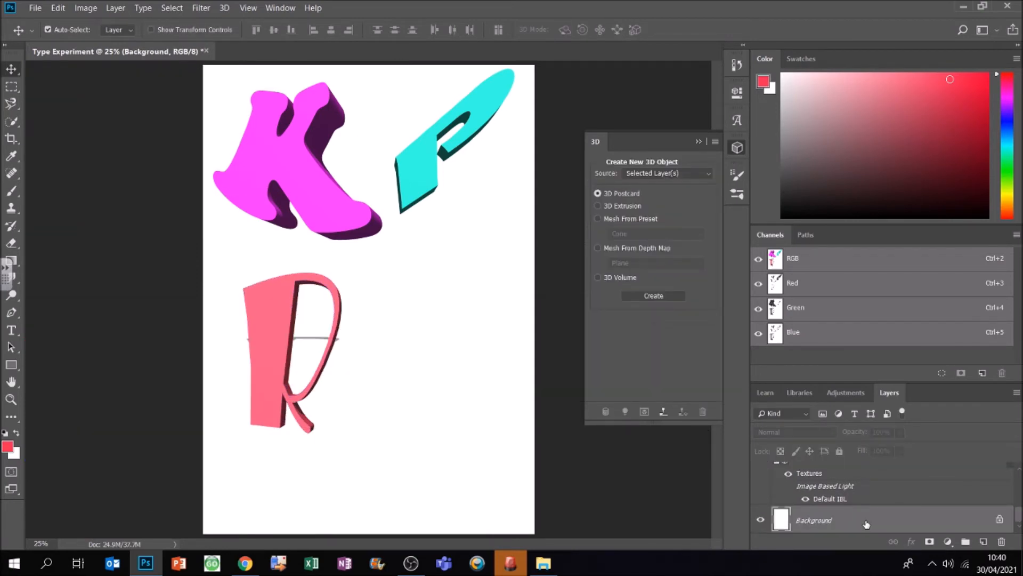
pyautogui.click(11, 330)
pyautogui.moveTo(378, 280); pyautogui.dragTo(514, 505)
pyautogui.click(165, 29)
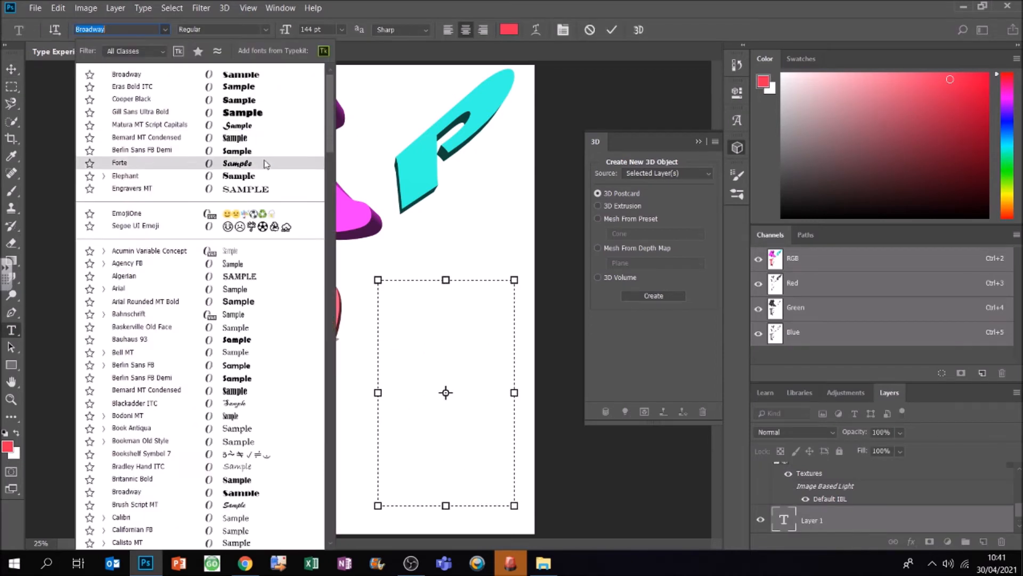
pyautogui.click(267, 177)
# Step: Enter a yellow capital S in the text box beside the R and reduce the box's height
pyautogui.click(1007, 193)
pyautogui.click(986, 77)
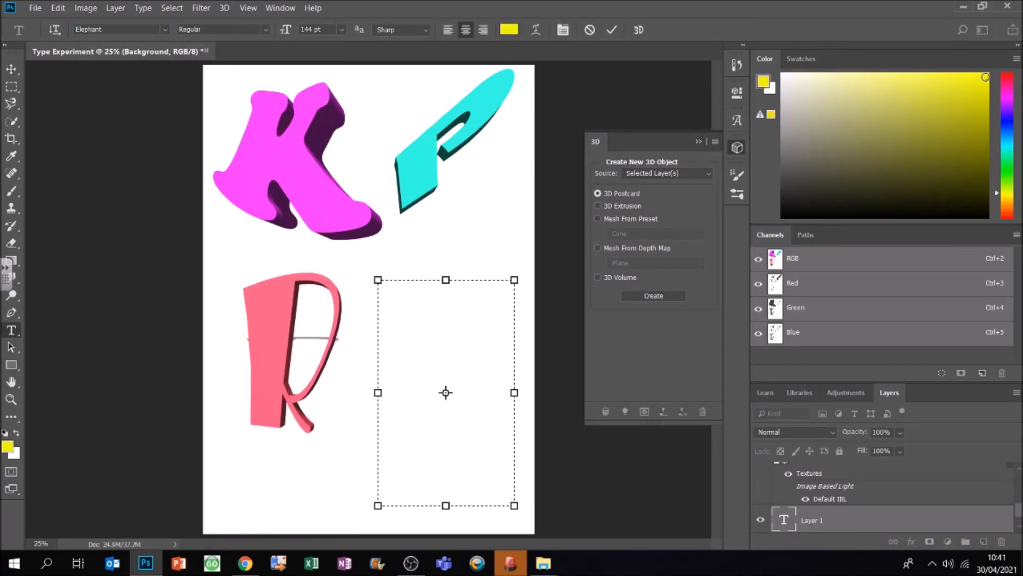
pyautogui.write('S')
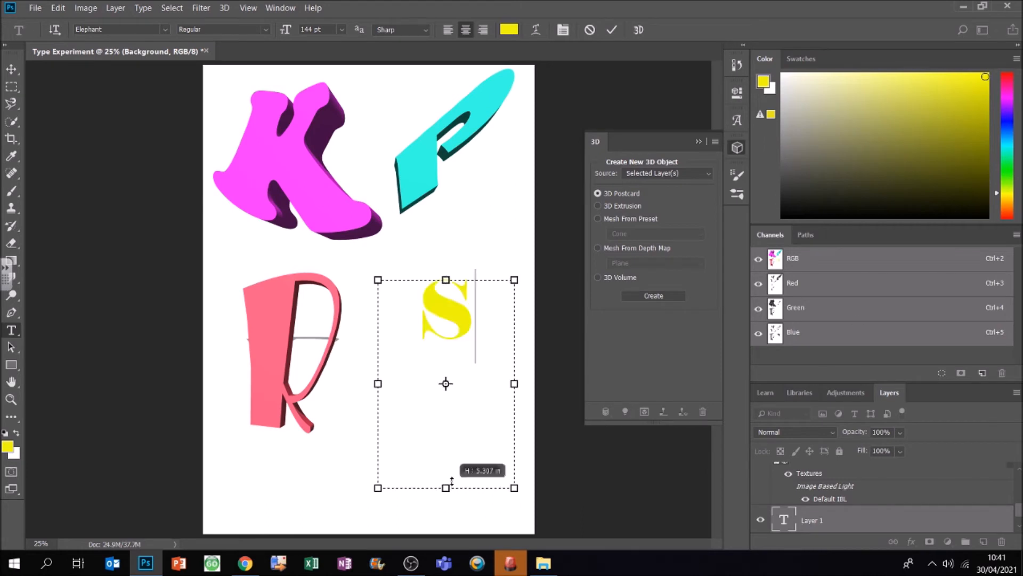
# Step: Warp the S with a horizontal Arc Lower style at Bend +96%, Horizontal Distortion -26% and Vertical Distortion +70%
pyautogui.click(536, 29)
pyautogui.click(619, 116)
pyautogui.click(602, 158)
pyautogui.moveTo(636, 186); pyautogui.dragTo(667, 186)
pyautogui.moveTo(601, 216); pyautogui.dragTo(650, 254)
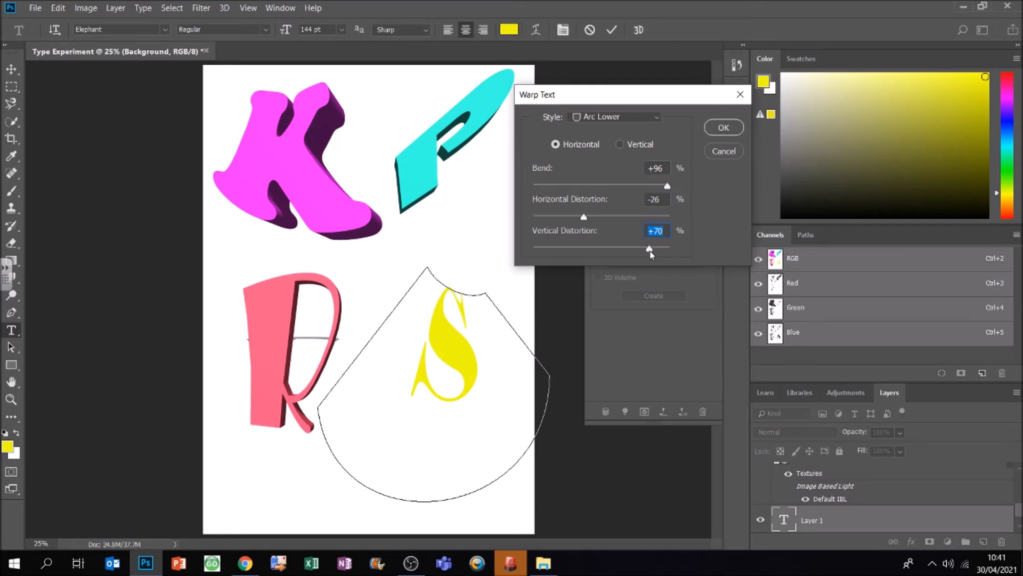
pyautogui.click(724, 127)
# Step: Convert the warped S to a 3D layer without switching workspace, and enlarge and rotate it below the P
pyautogui.click(638, 30)
pyautogui.click(551, 219)
pyautogui.moveTo(472, 343); pyautogui.dragTo(480, 382)
# Step: With the Background layer active, open the print settings and choose the \\TRS-PRINT.trs.local\DT_MFP printer
pyautogui.scroll(-1, 916, 501)
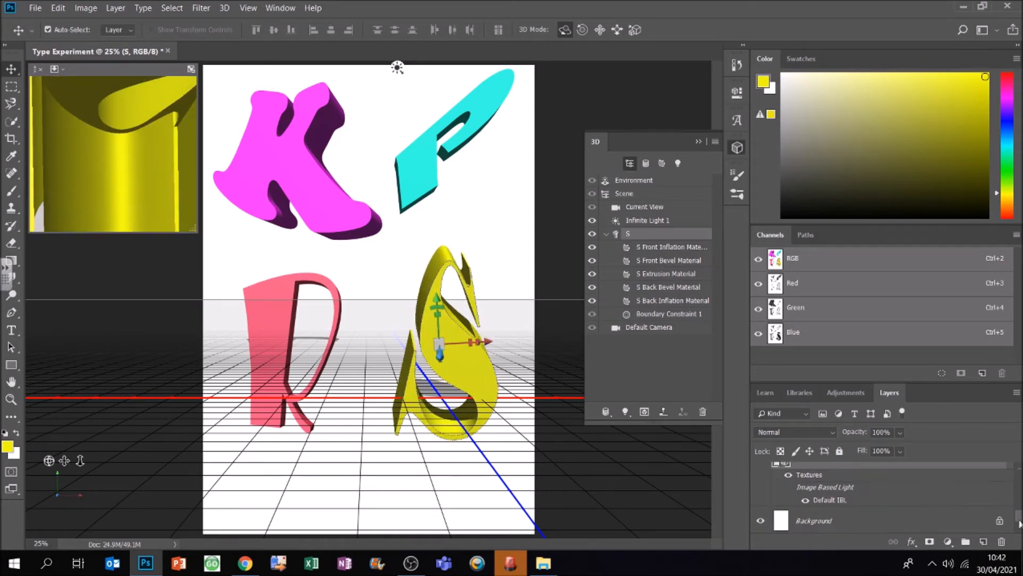
pyautogui.click(916, 518)
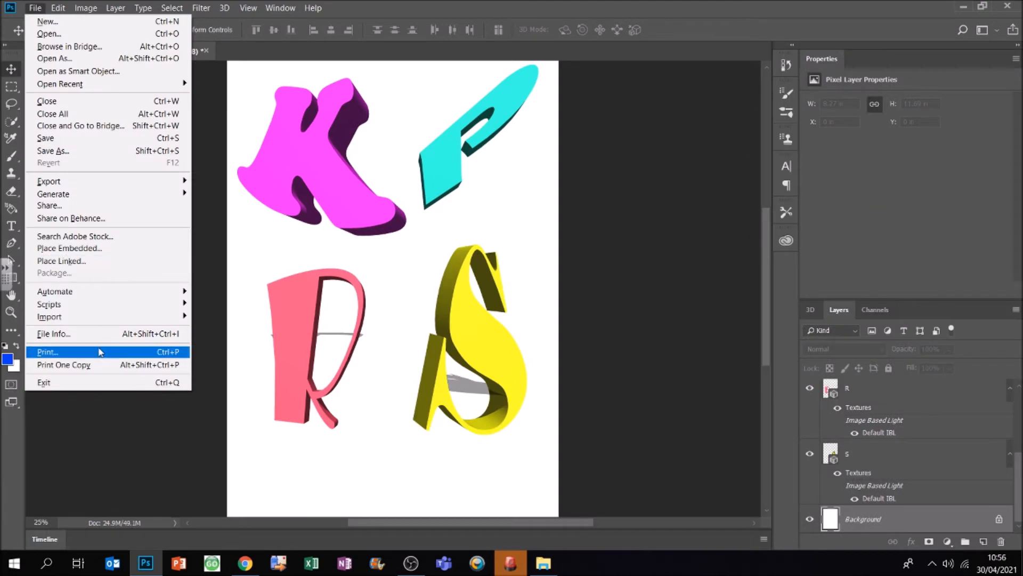
pyautogui.click(98, 352)
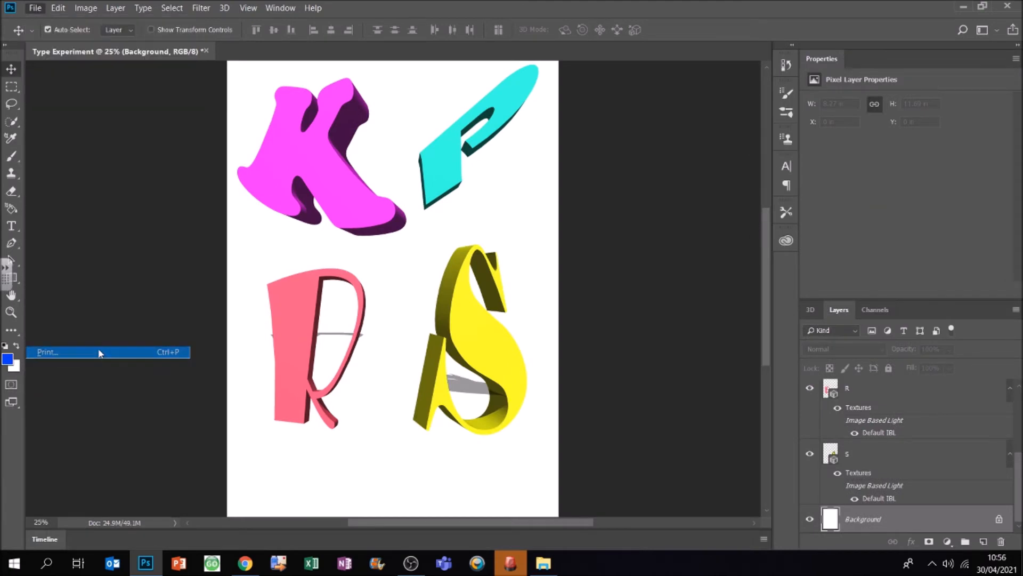
pyautogui.moveTo(569, 48); pyautogui.dragTo(722, 31)
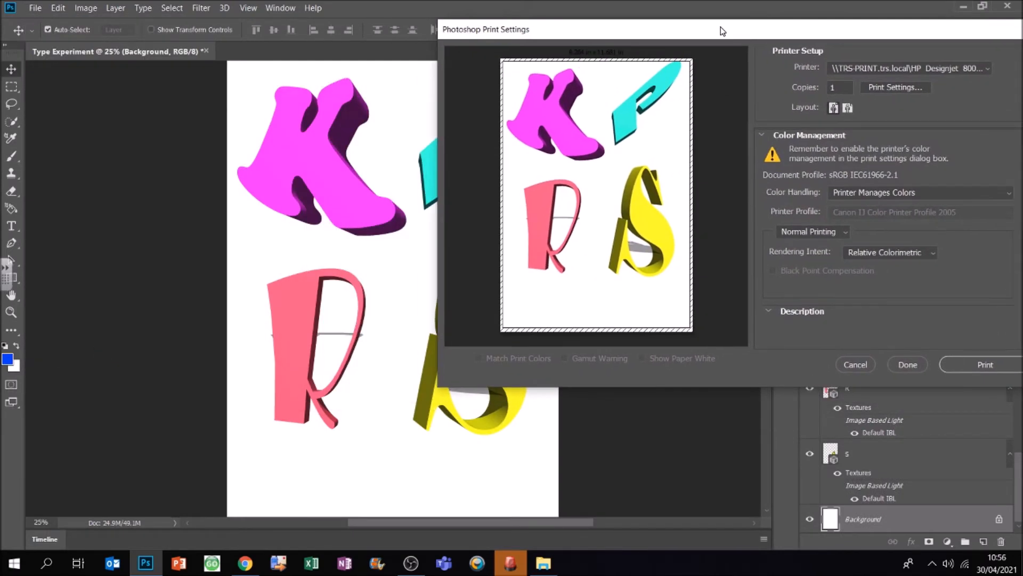
pyautogui.click(952, 67)
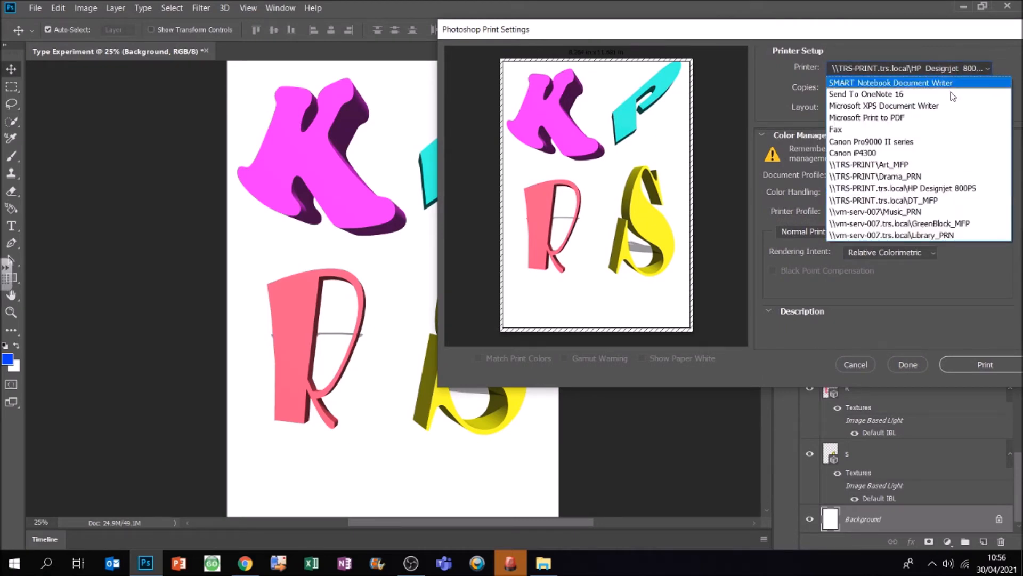
pyautogui.click(930, 200)
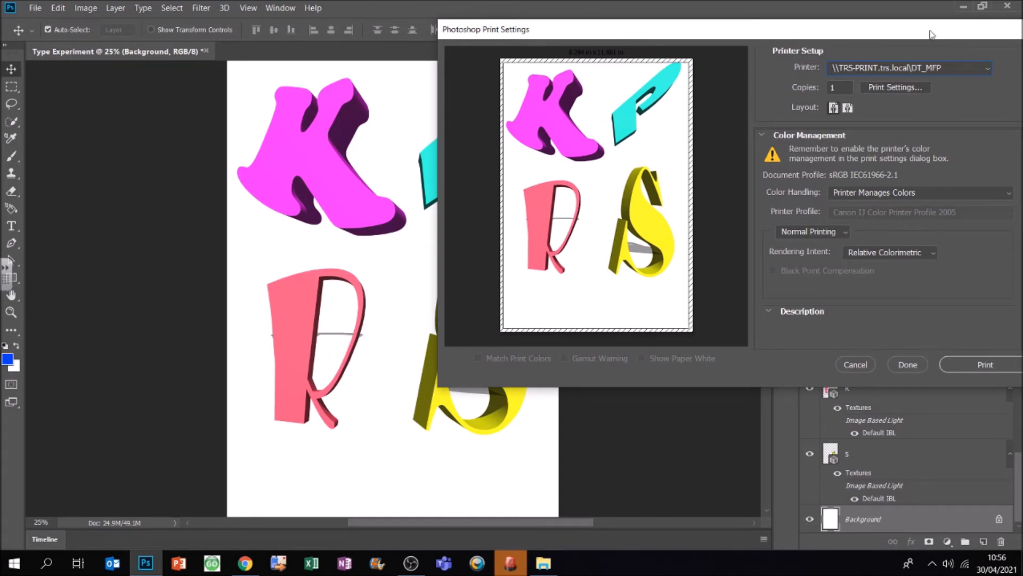
# Step: Turn on Scale to Fit Media for the printed page
pyautogui.moveTo(929, 31); pyautogui.dragTo(902, 27)
pyautogui.moveTo(998, 142); pyautogui.dragTo(1002, 263)
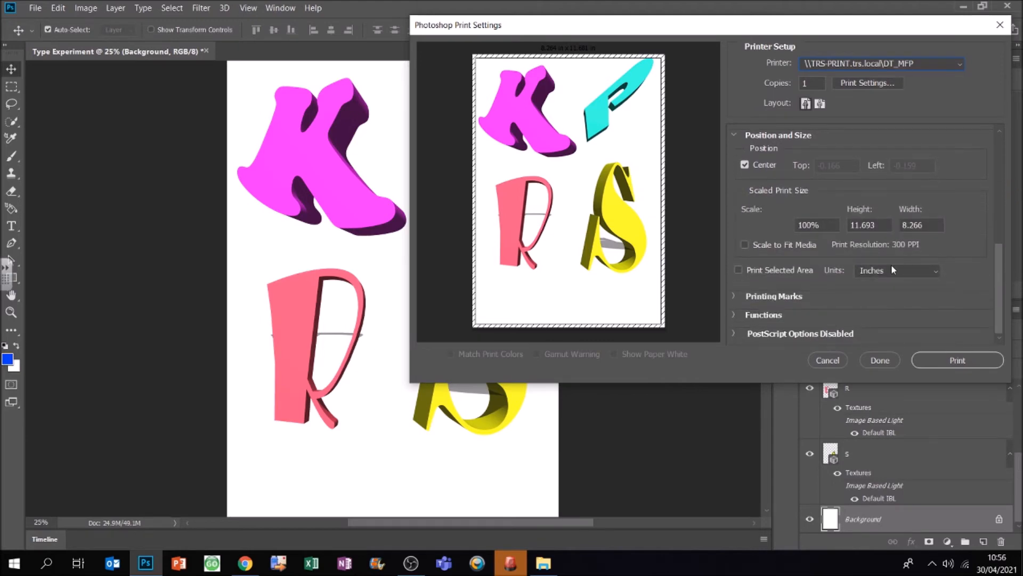
pyautogui.click(745, 244)
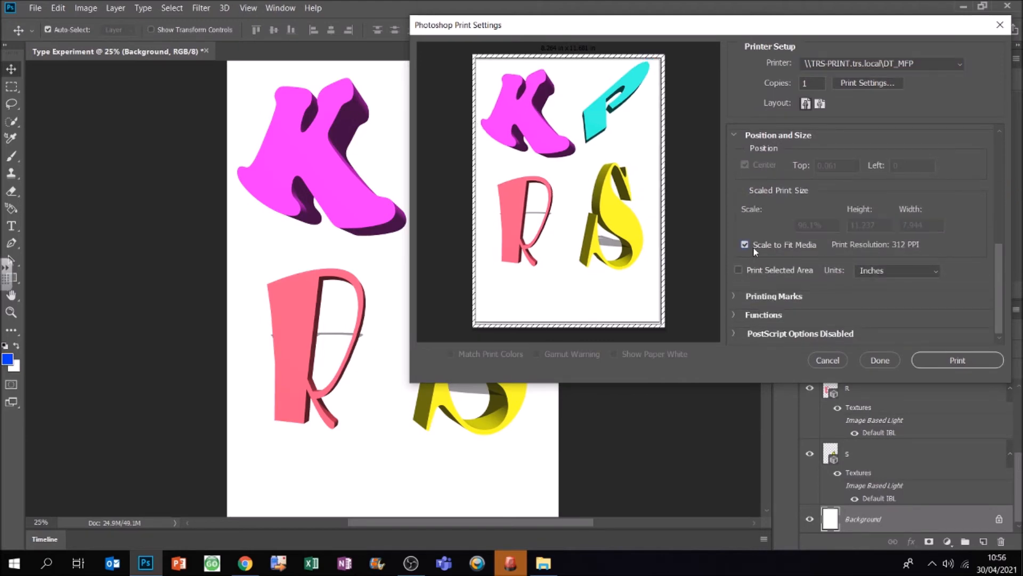
# Step: Choose A4 as the print size in the DT_MFP printer's properties, accept them and print the page
pyautogui.click(874, 84)
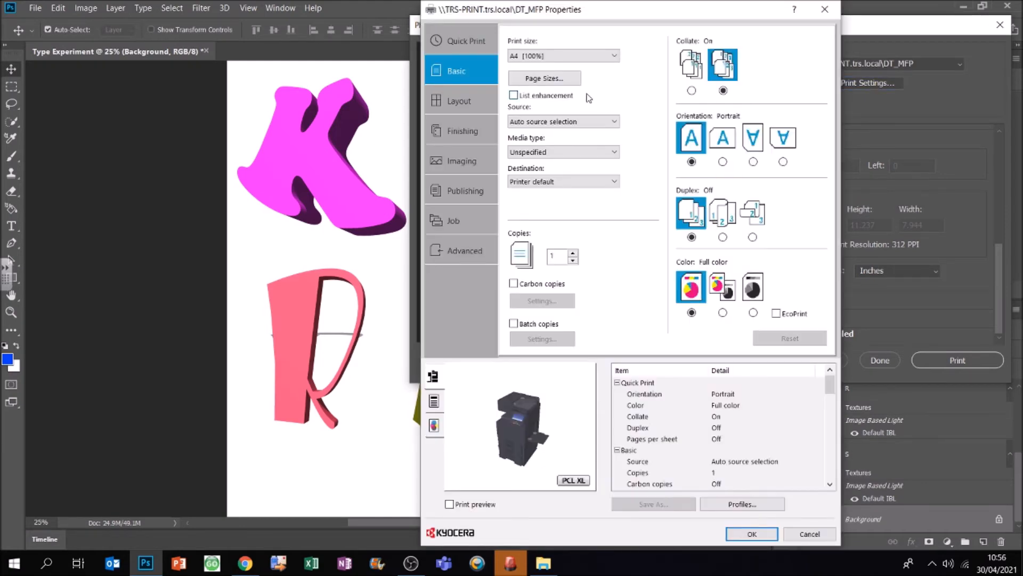
pyautogui.click(565, 57)
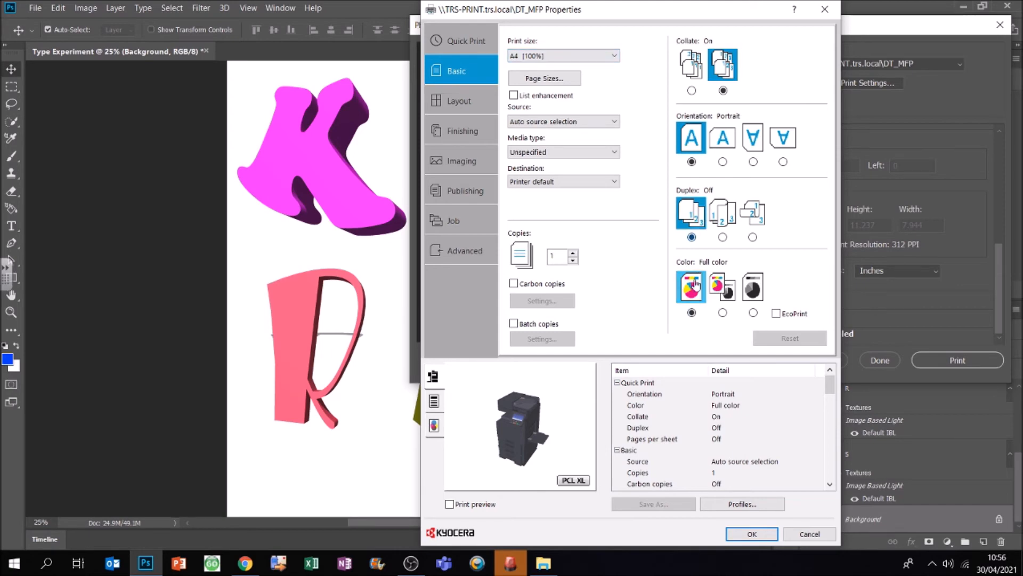
pyautogui.click(752, 533)
pyautogui.click(939, 362)
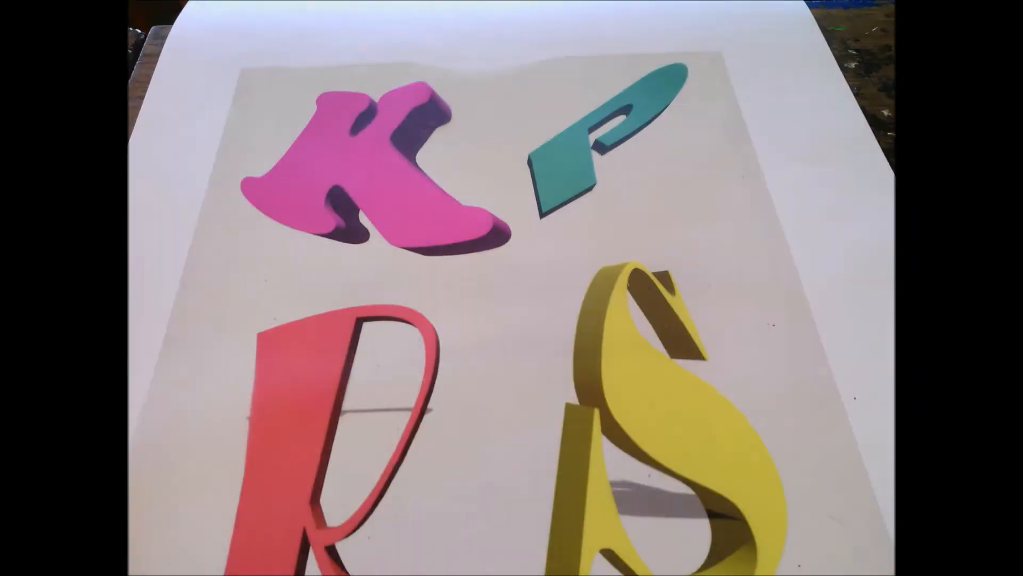